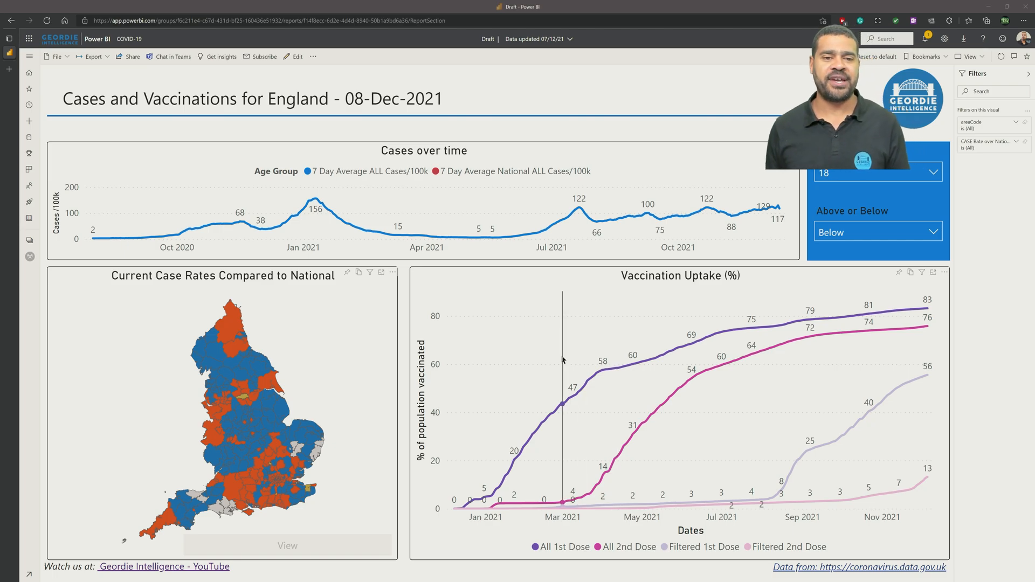
# Download the .pbix file of the COVID-19 cases and vaccinations report.
pyautogui.moveTo(563, 359)
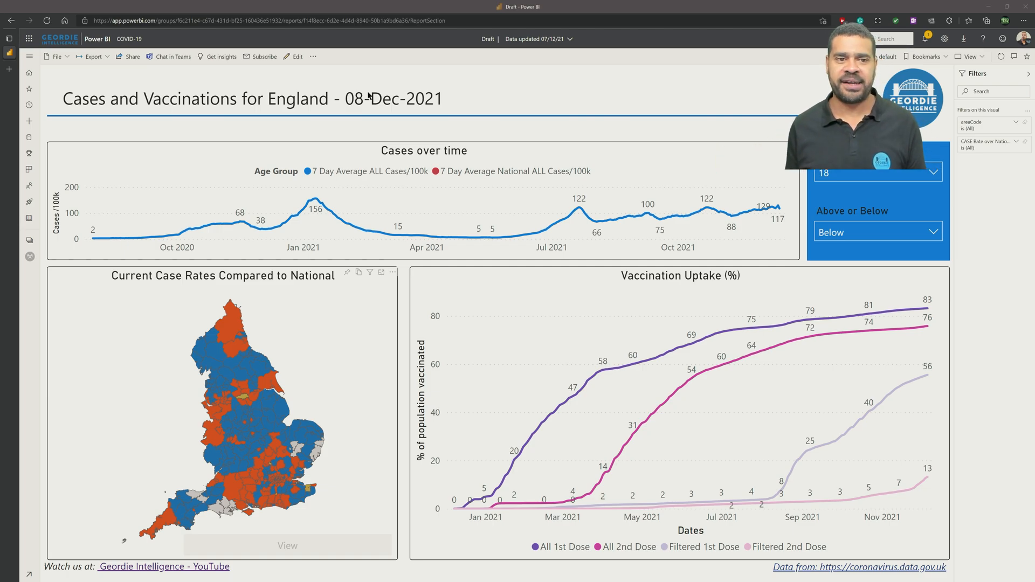
pyautogui.click(66, 57)
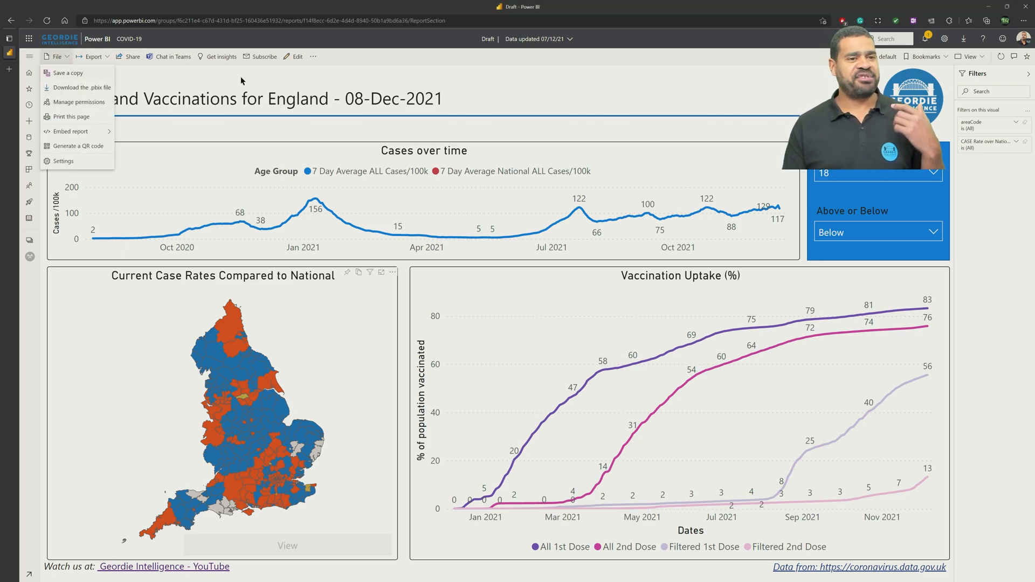
pyautogui.click(295, 81)
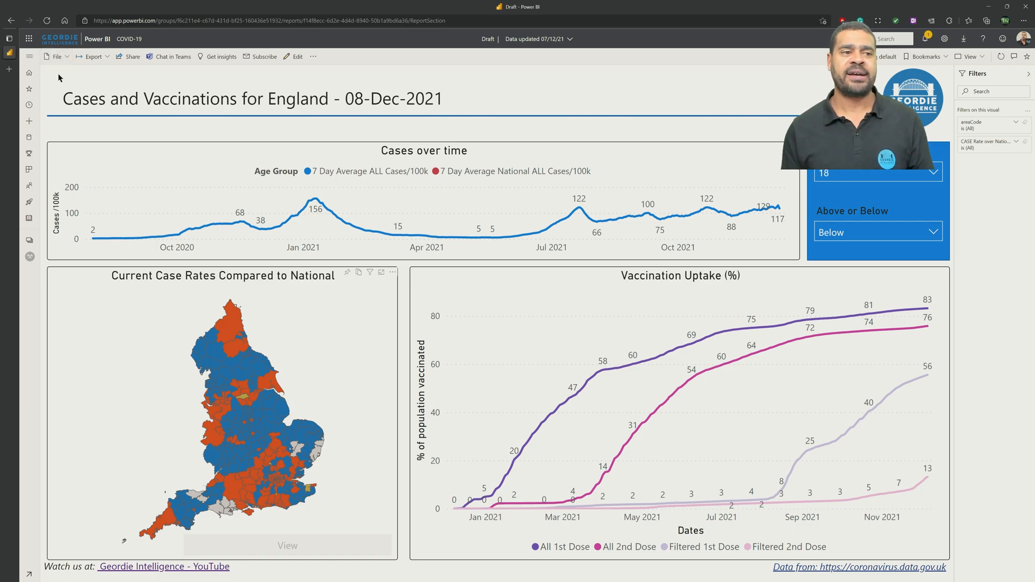
pyautogui.click(64, 59)
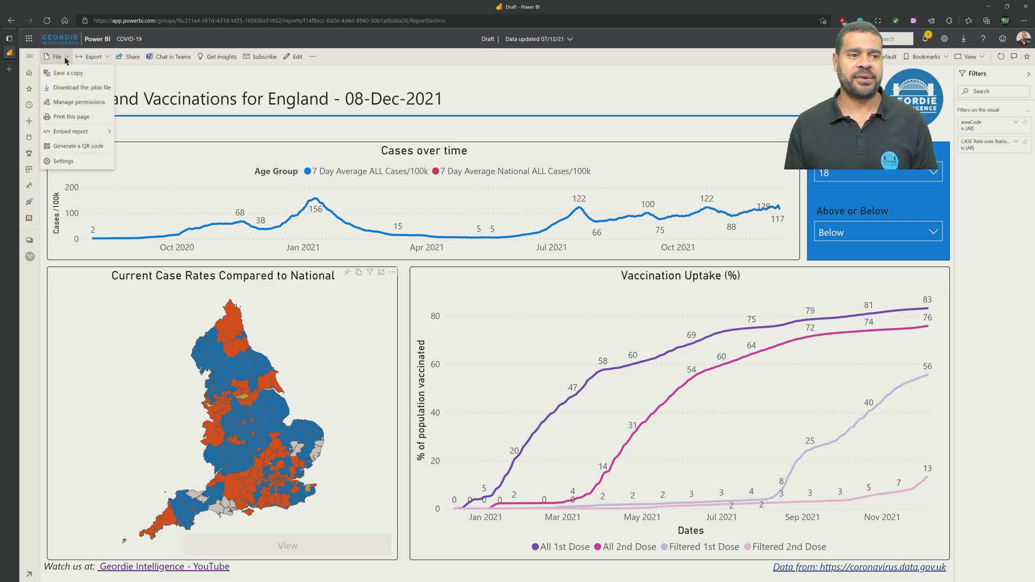
pyautogui.click(76, 87)
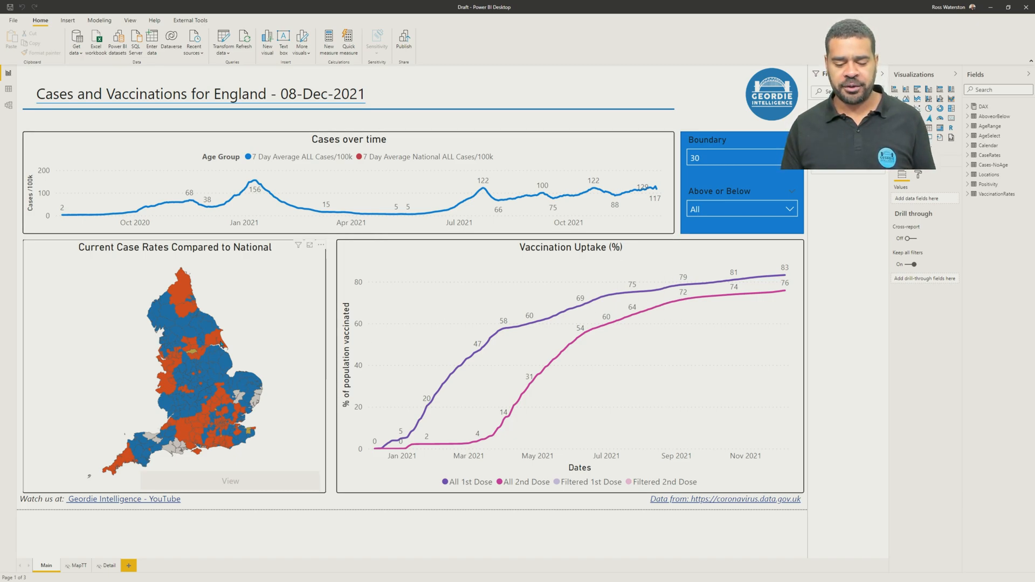
# Shrink the red border frame on the MapTT page to slightly more than half the page's width and height.
pyautogui.moveTo(208, 334)
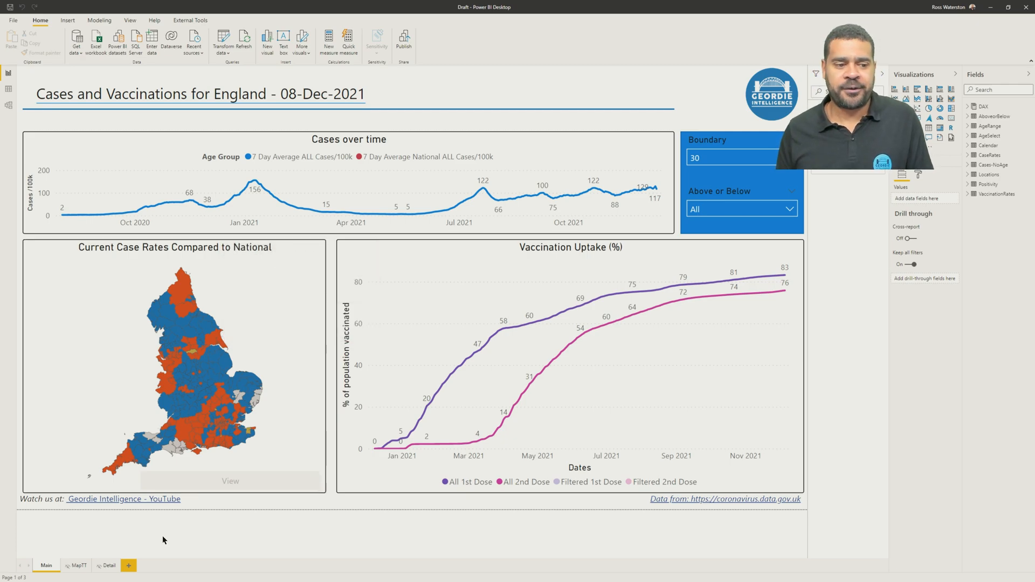
pyautogui.click(78, 566)
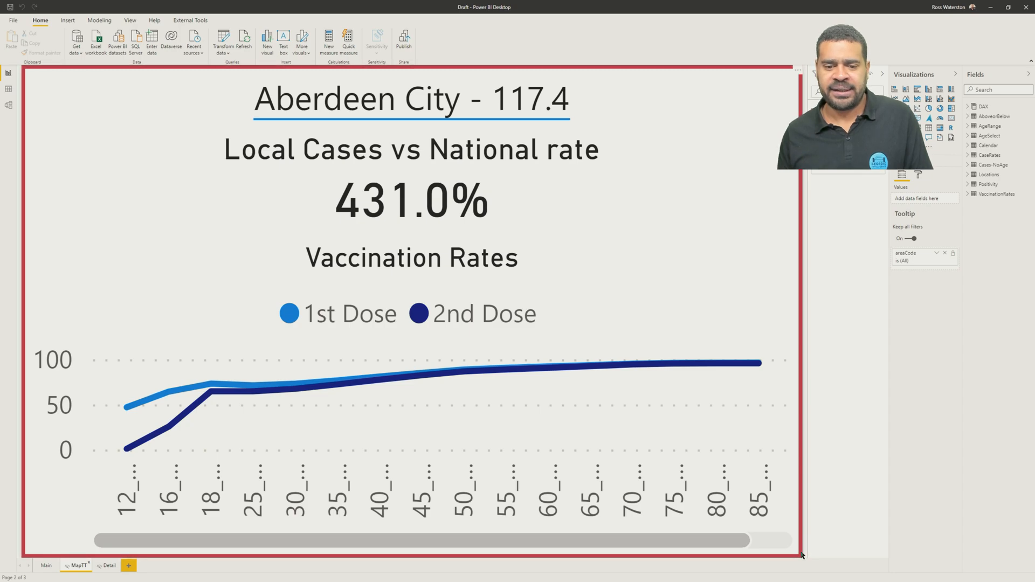
pyautogui.click(727, 556)
pyautogui.moveTo(801, 555)
pyautogui.mouseDown()
pyautogui.moveTo(748, 514)
pyautogui.moveTo(800, 558)
pyautogui.mouseUp()
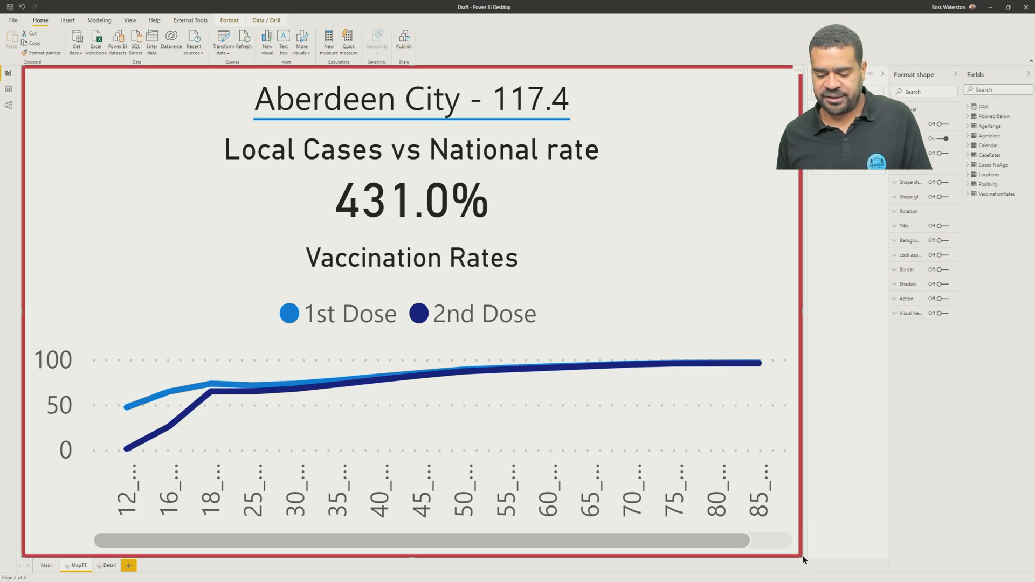
pyautogui.moveTo(802, 558); pyautogui.dragTo(441, 331)
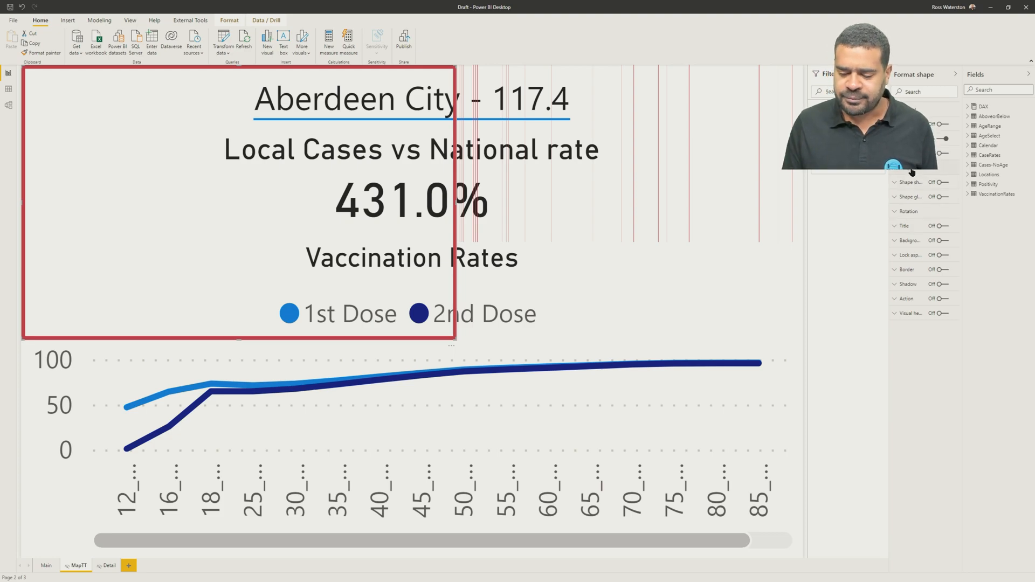
# Set the MapTT tooltip page's custom size to 450 pixels wide and 300 pixels high.
pyautogui.click(770, 334)
pyautogui.click(778, 211)
pyautogui.click(766, 242)
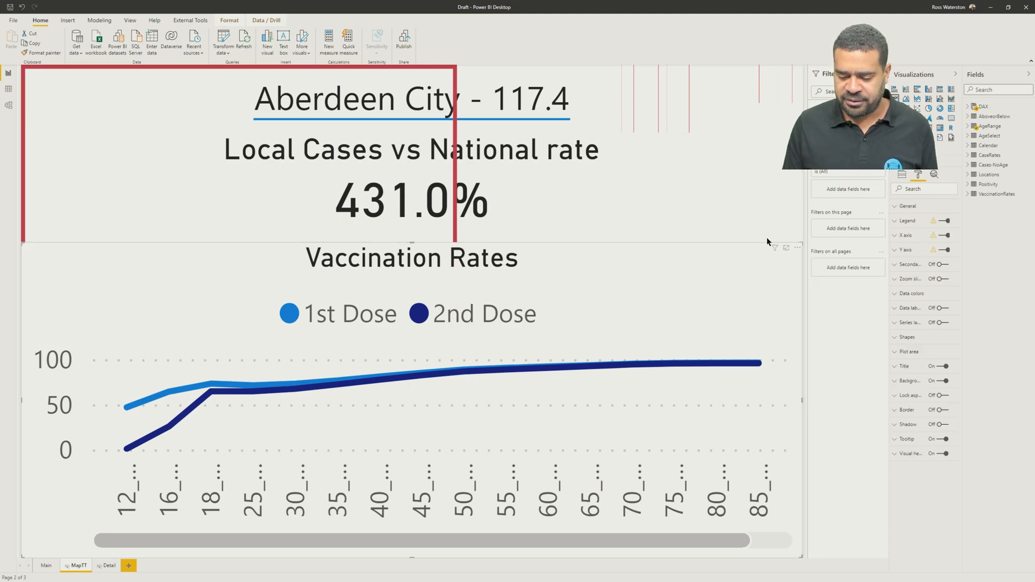
pyautogui.click(924, 180)
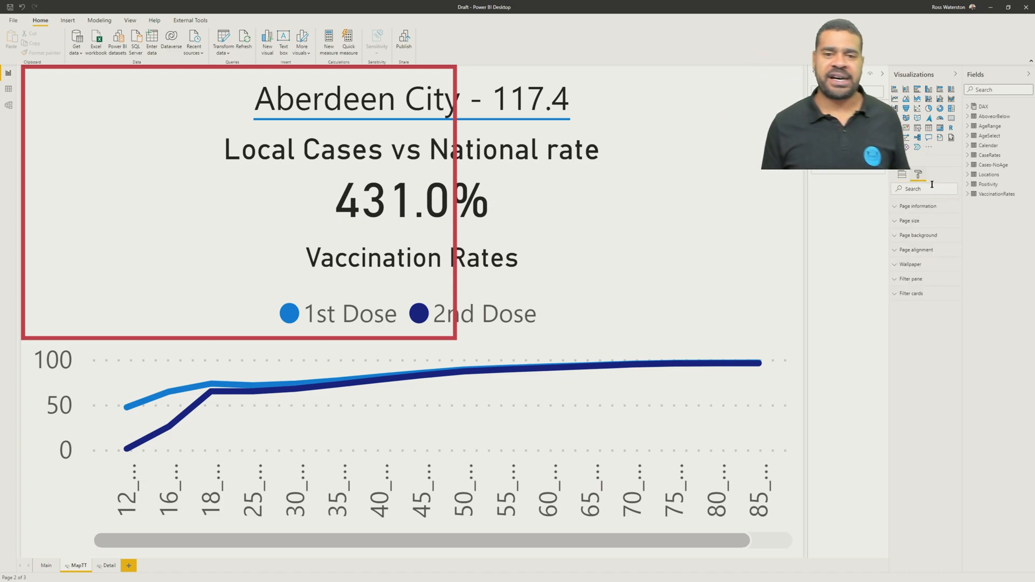
pyautogui.click(928, 220)
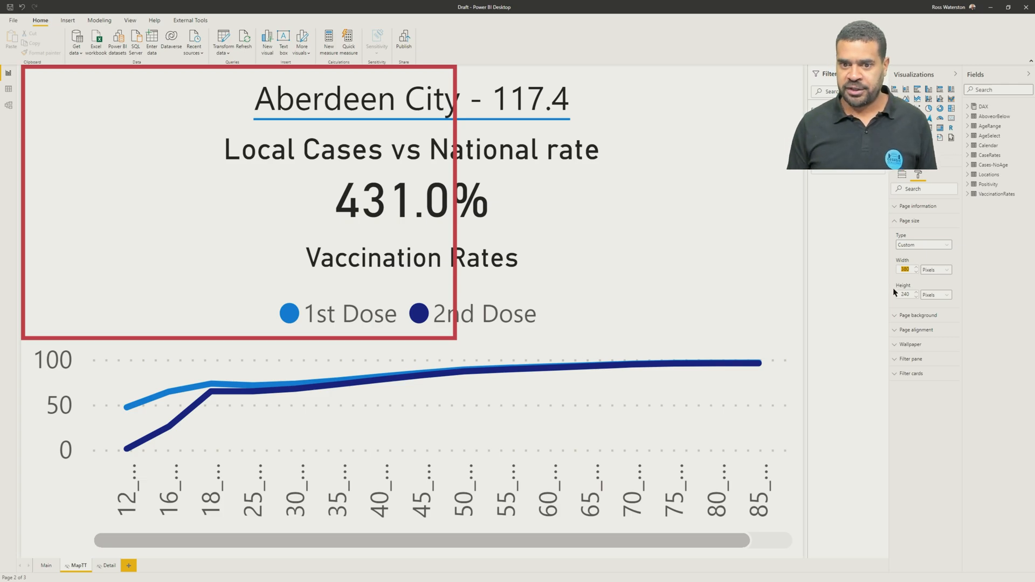
pyautogui.write('450')
pyautogui.press('Return')
pyautogui.doubleClick(906, 296)
pyautogui.write('300')
pyautogui.press('Return')
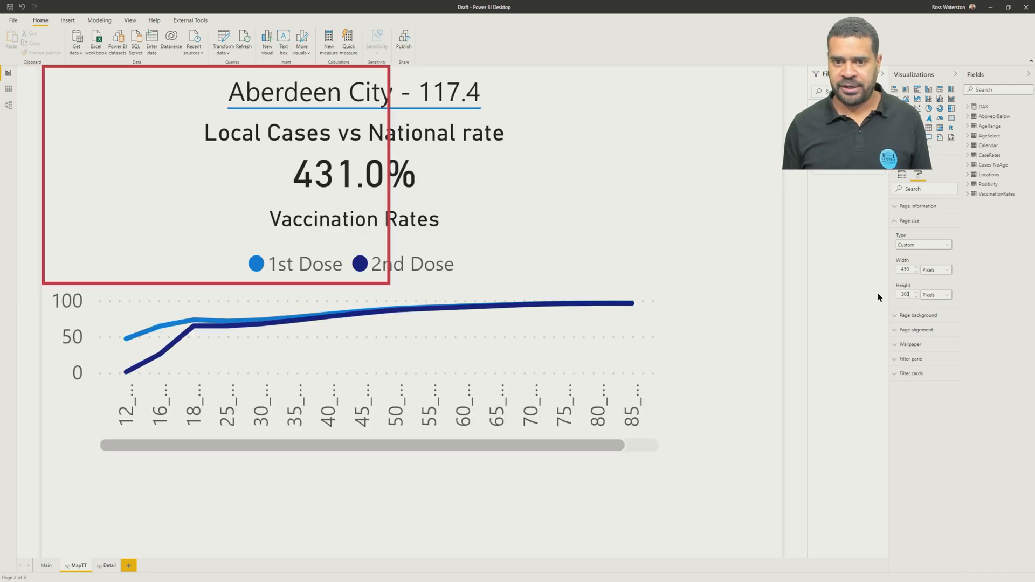
# Enlarge the Vaccination Rates chart to fill the page's lower area, and widen the case-rate card and title text box to the page's full width.
pyautogui.click(655, 425)
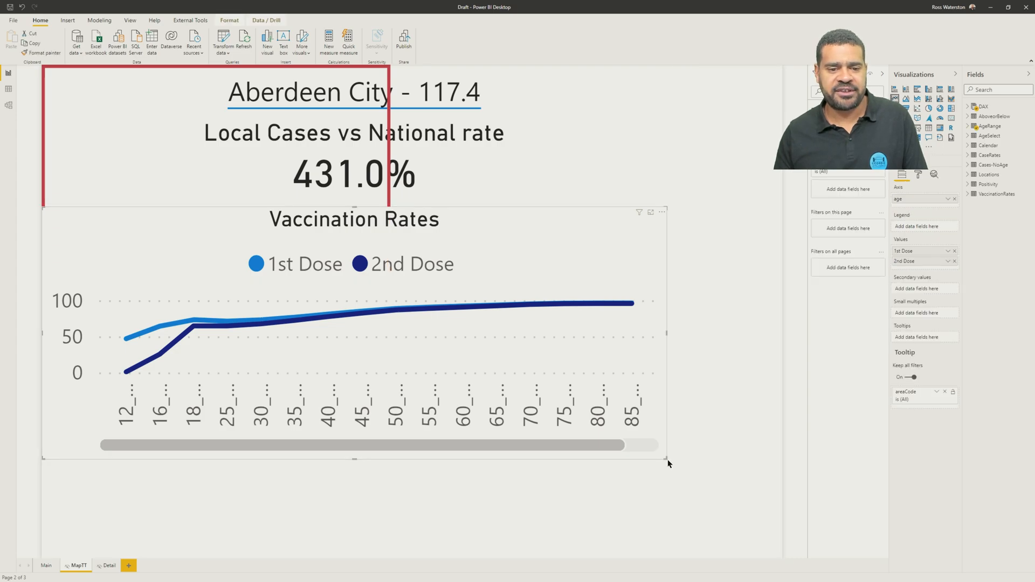
pyautogui.moveTo(666, 459); pyautogui.dragTo(781, 557)
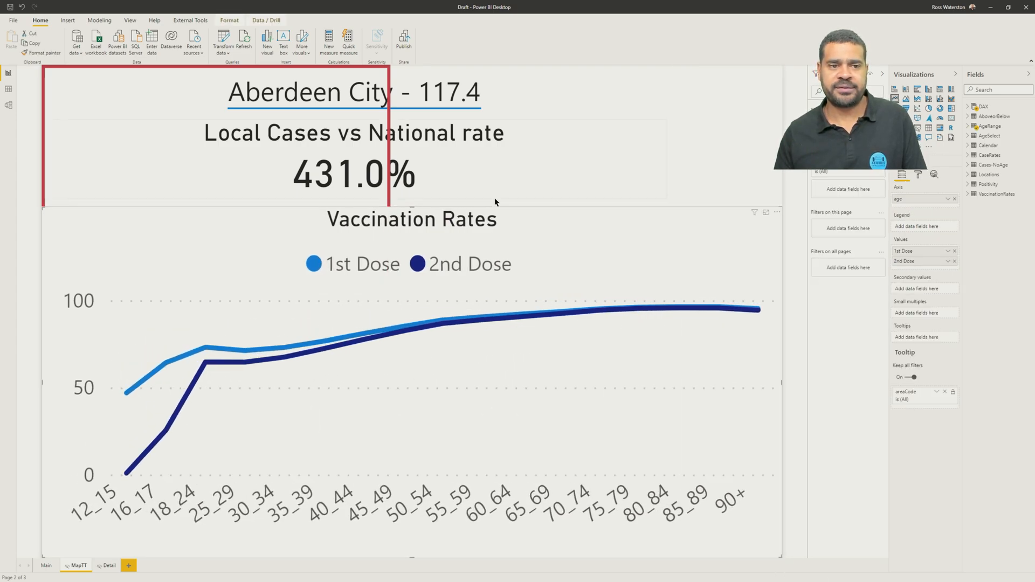
pyautogui.click(662, 172)
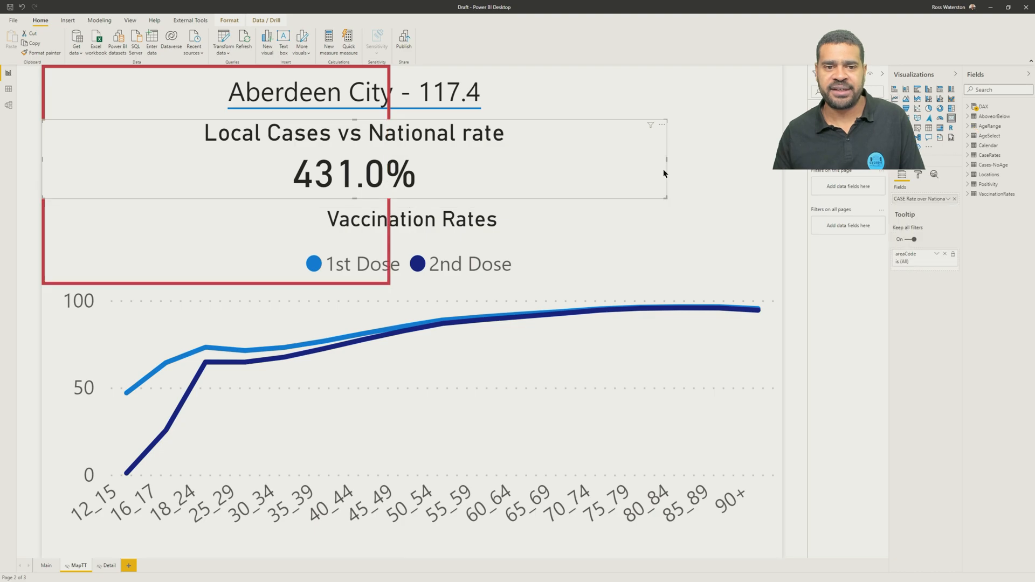
pyautogui.moveTo(666, 160); pyautogui.dragTo(782, 159)
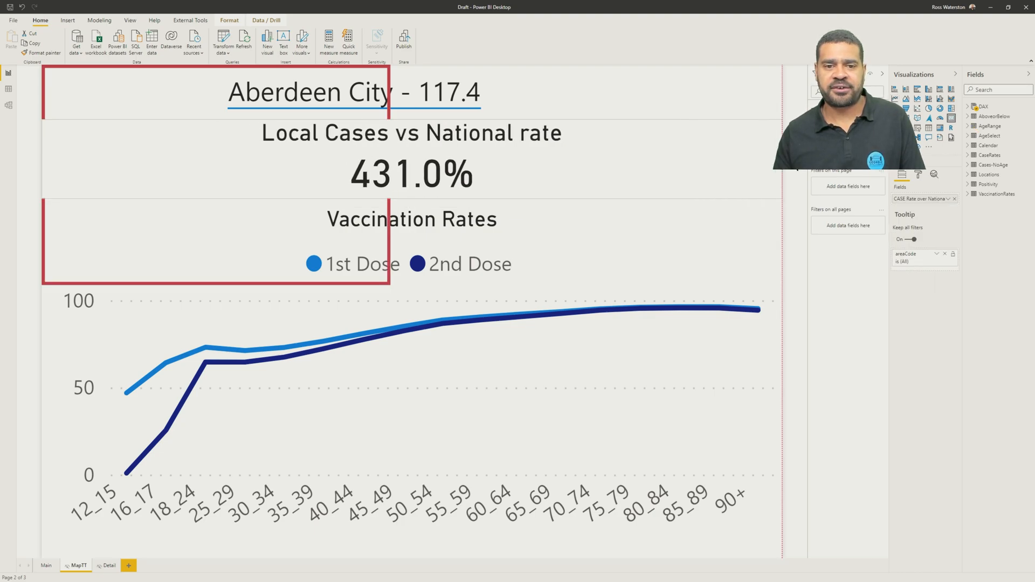
pyautogui.click(591, 117)
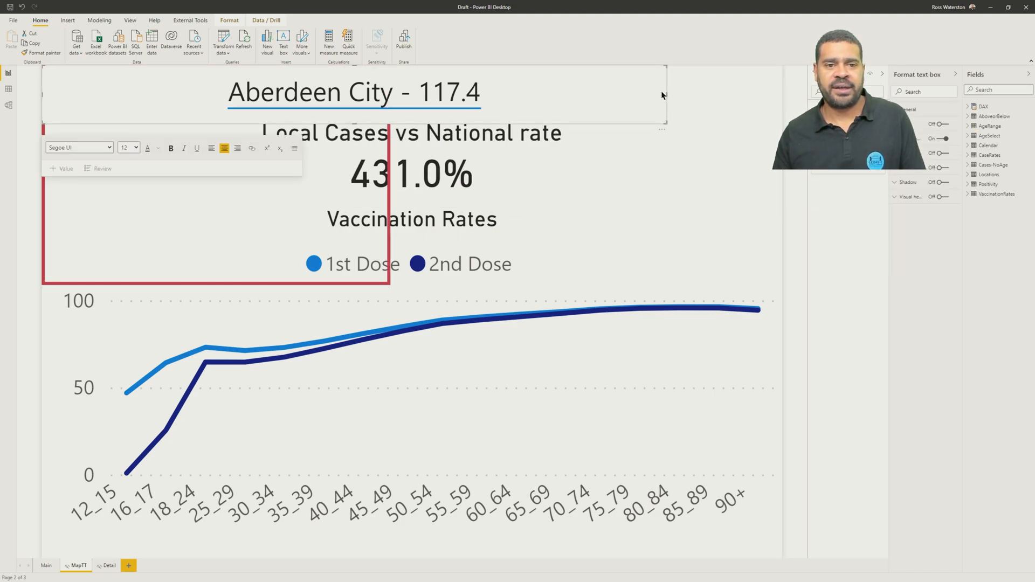
pyautogui.moveTo(664, 94); pyautogui.dragTo(781, 97)
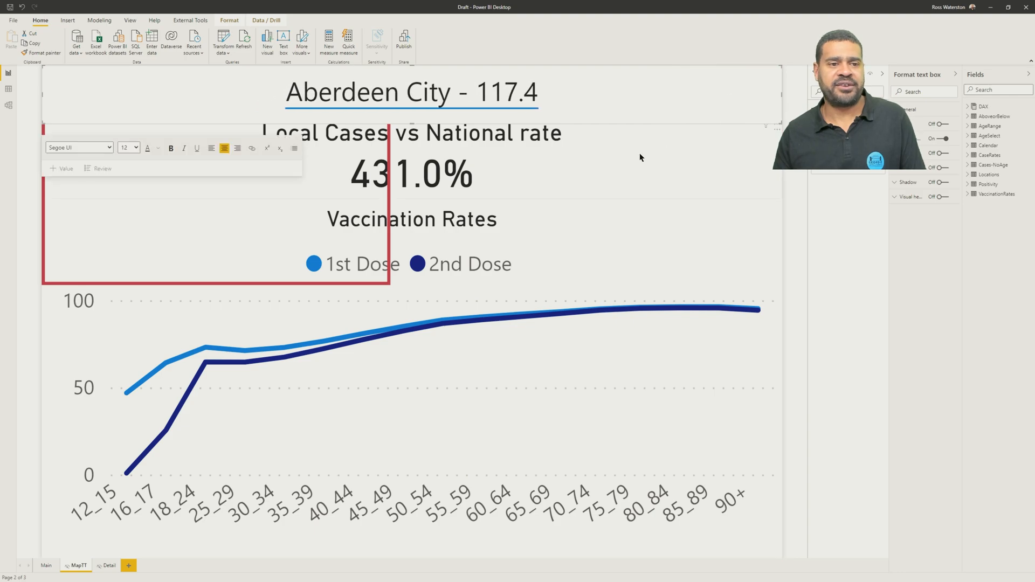
# Enlarge the red border frame to surround nearly the whole tooltip page.
pyautogui.click(198, 290)
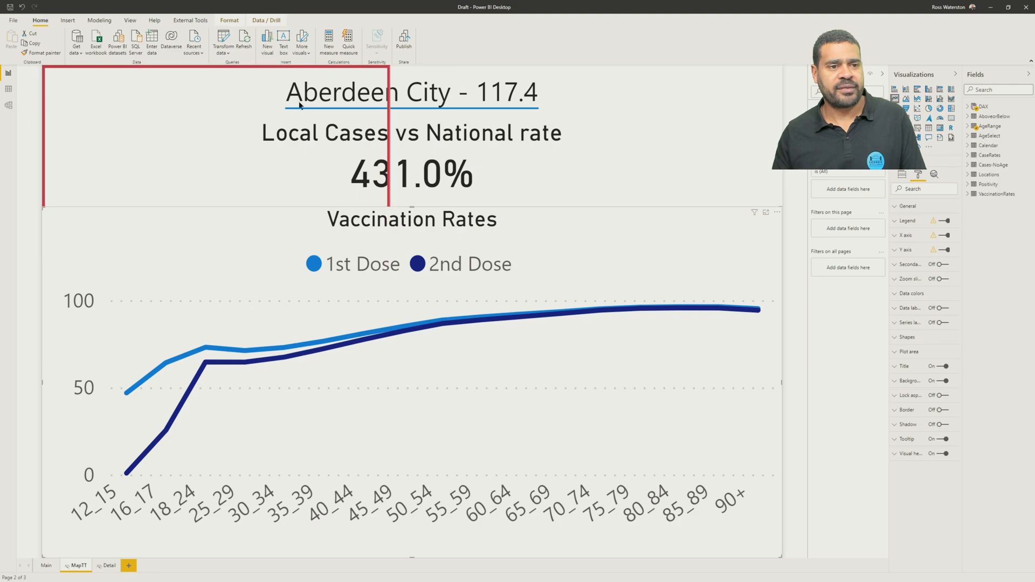
pyautogui.click(271, 69)
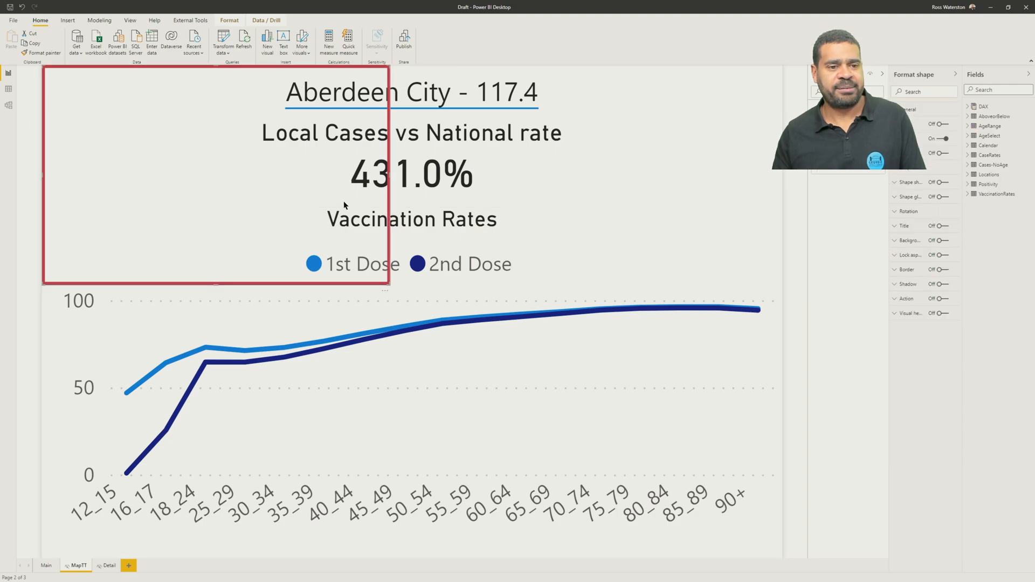
pyautogui.moveTo(389, 284); pyautogui.dragTo(767, 557)
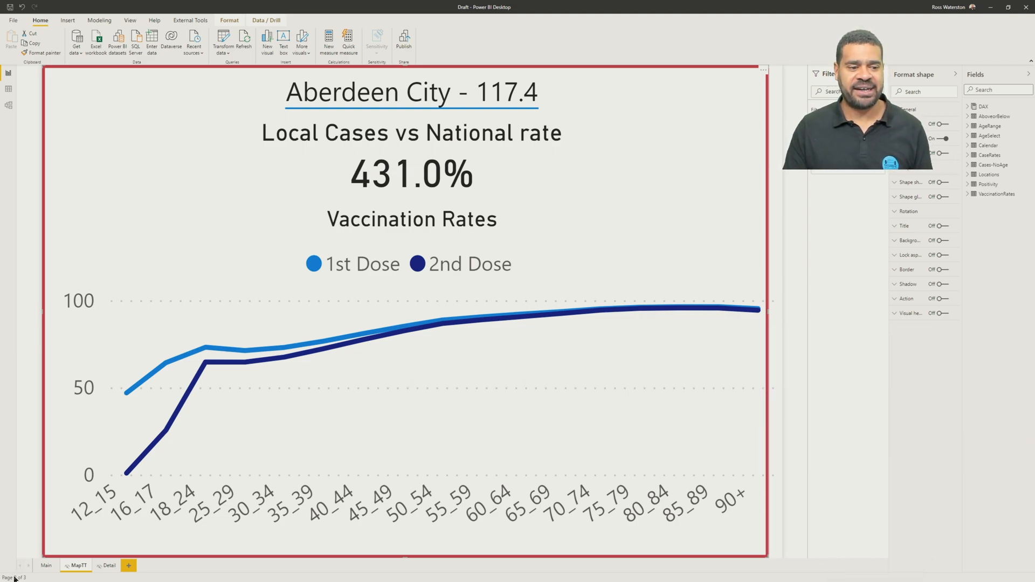
# Preview the resized tooltip over several areas of the Main page's case-rate map.
pyautogui.click(45, 565)
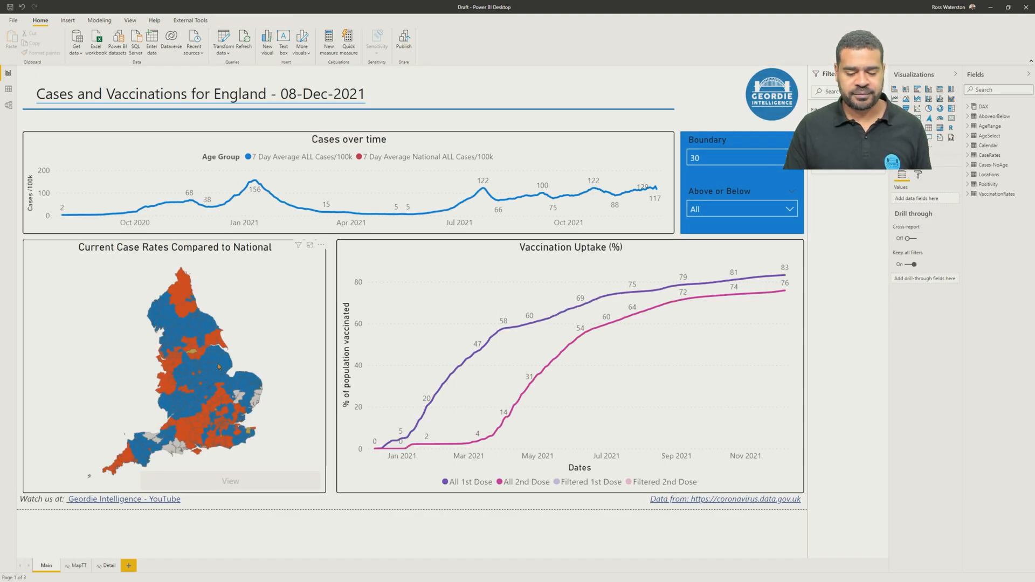
pyautogui.moveTo(221, 366)
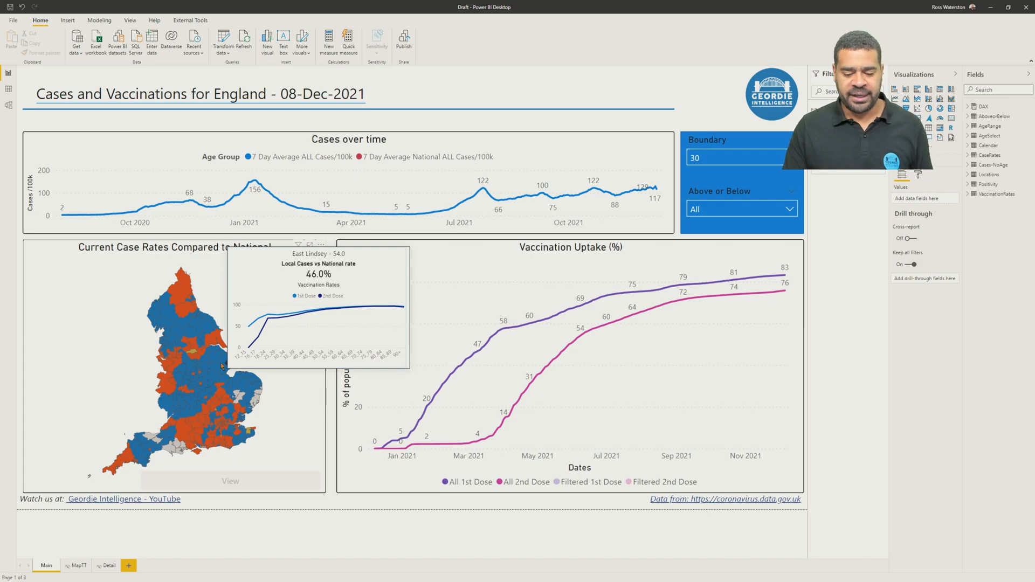
pyautogui.moveTo(193, 381)
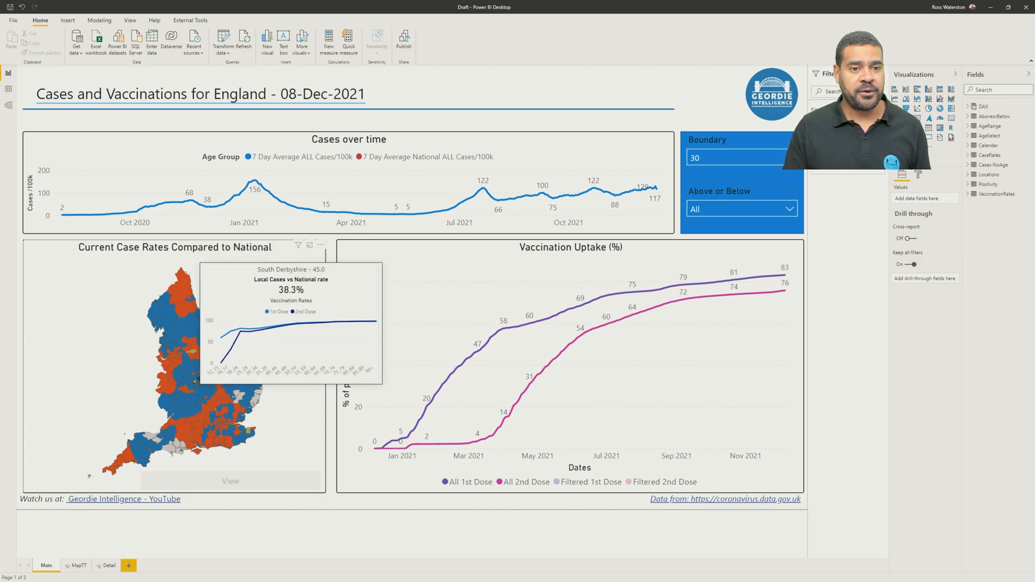
pyautogui.moveTo(176, 356)
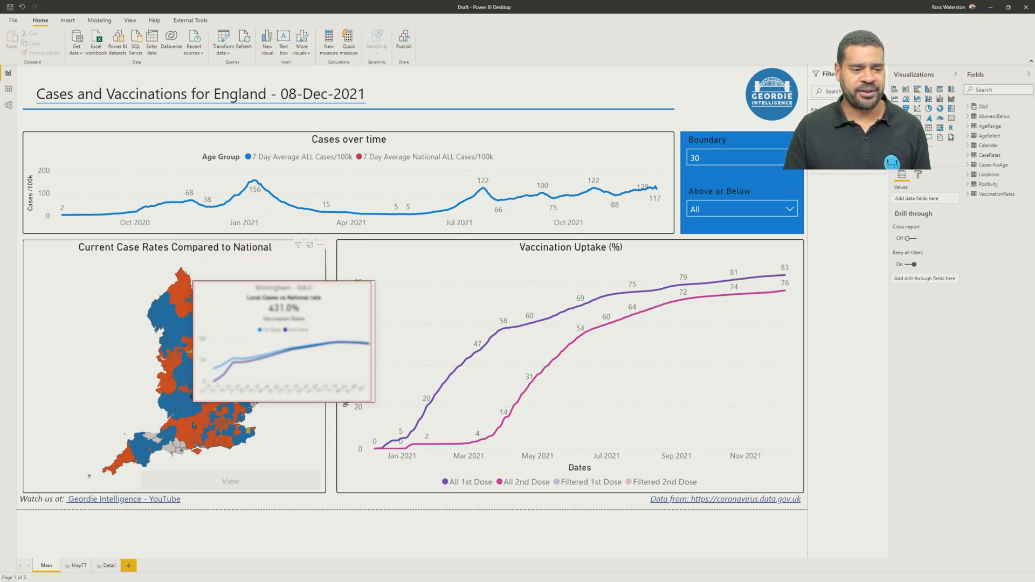
# Widen the red border frame on the MapTT page to the full 450-pixel page width, and recheck the Main page map.
pyautogui.click(78, 566)
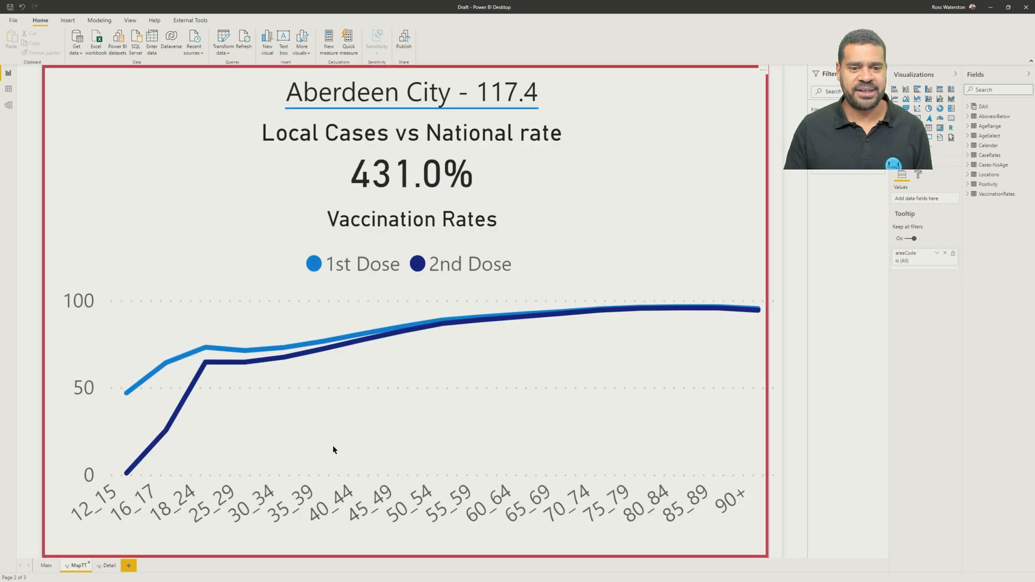
pyautogui.click(767, 333)
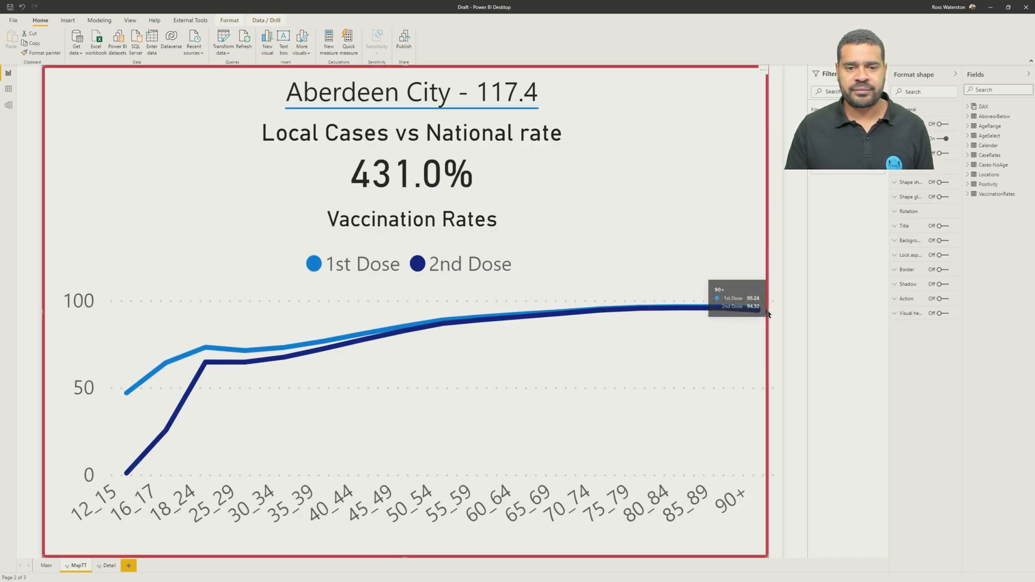
pyautogui.moveTo(769, 312); pyautogui.dragTo(782, 312)
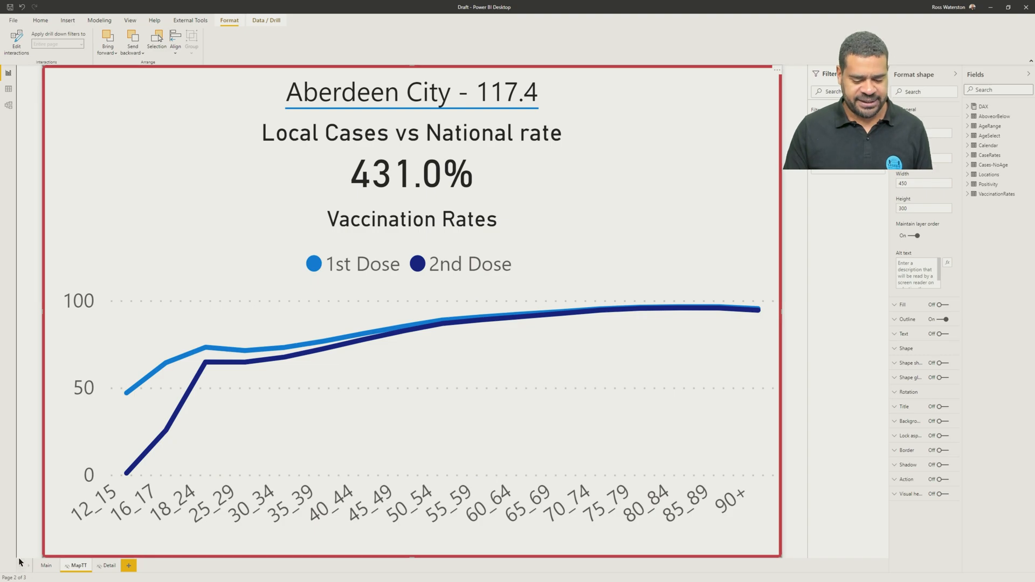
pyautogui.click(47, 566)
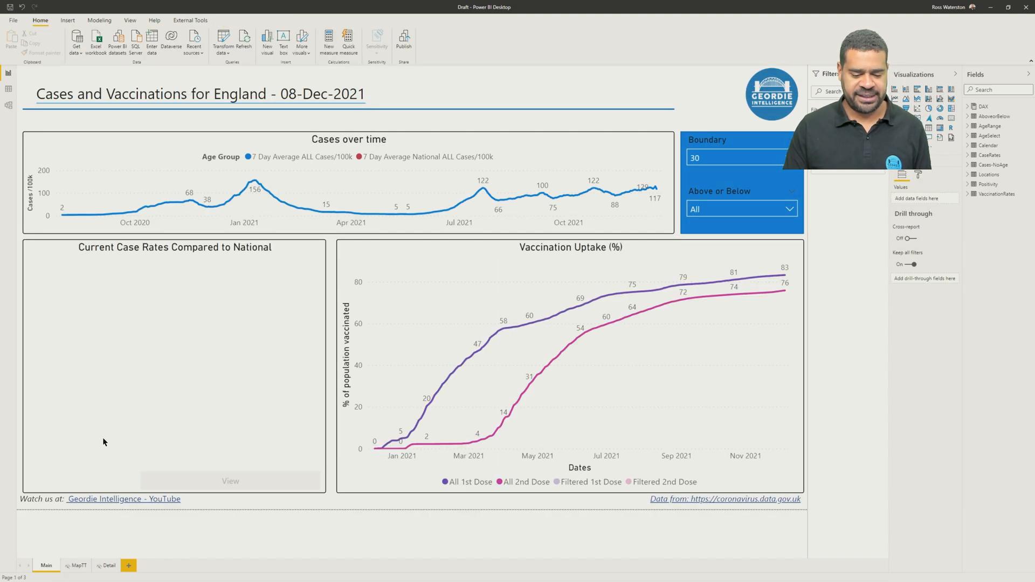
pyautogui.moveTo(192, 370)
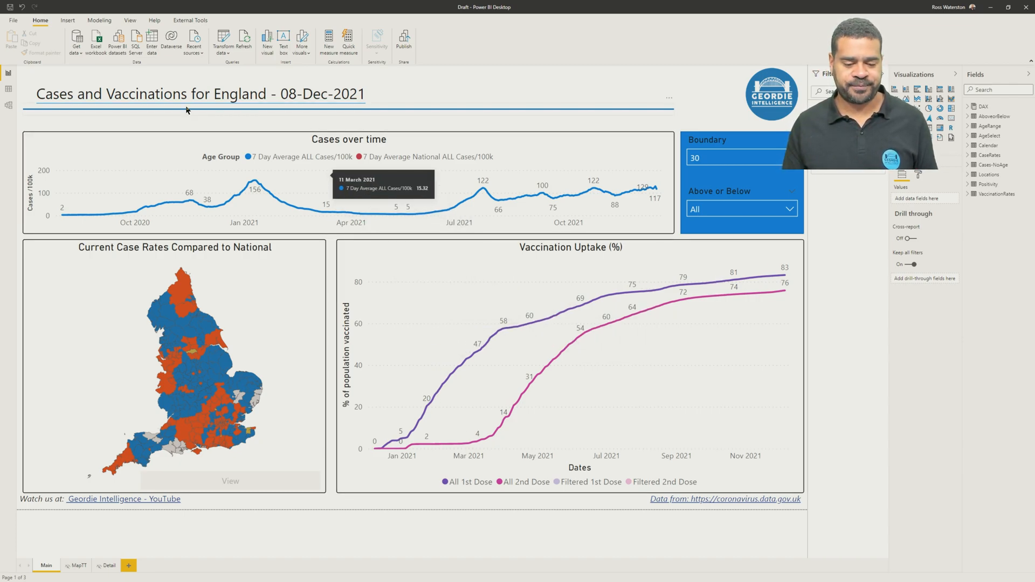
# Inspect the Source step of the VaccinationRates query in Power Query Editor, and switch back to the Power BI report in the browser.
pyautogui.click(225, 55)
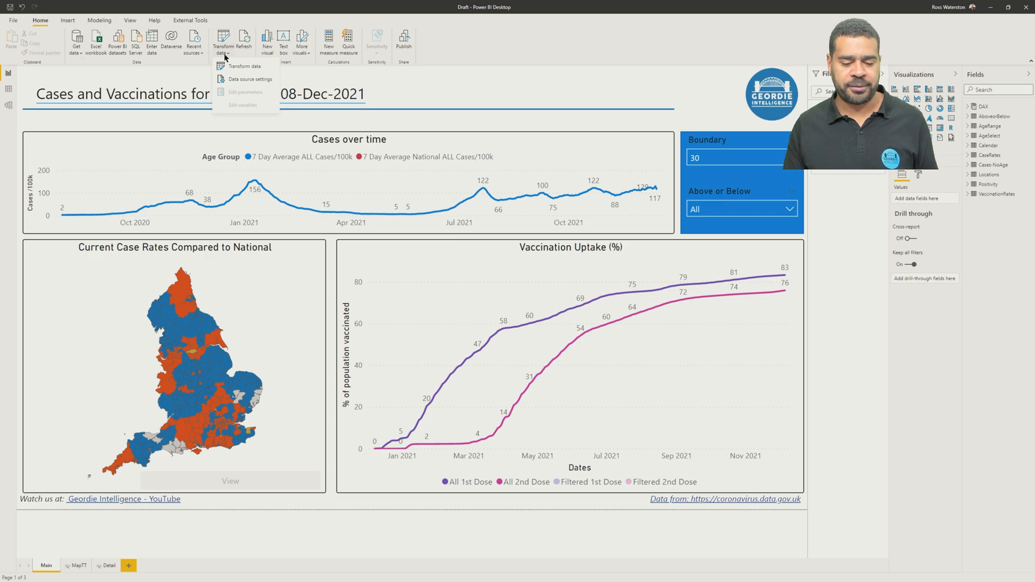
pyautogui.click(227, 66)
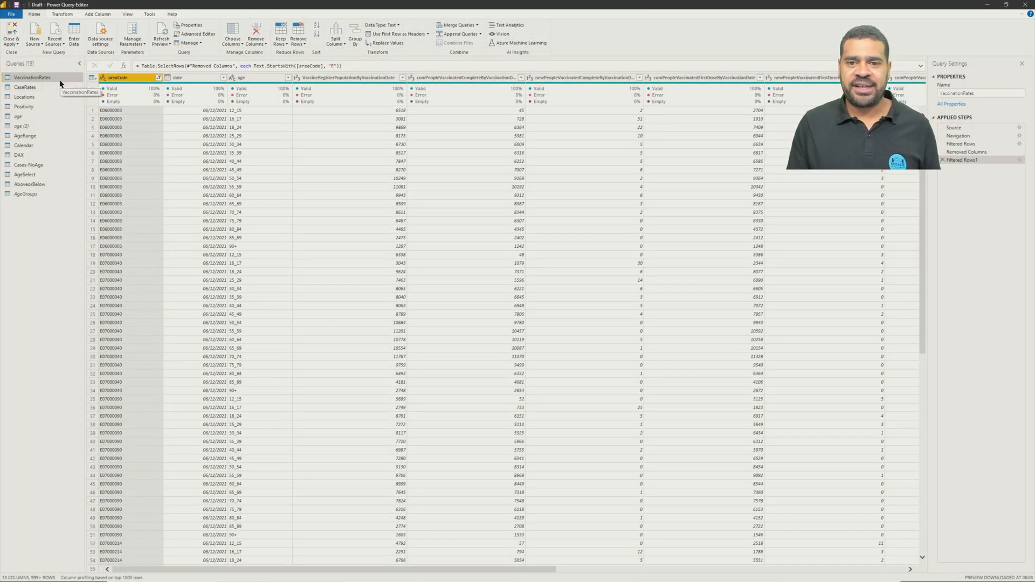
pyautogui.click(972, 127)
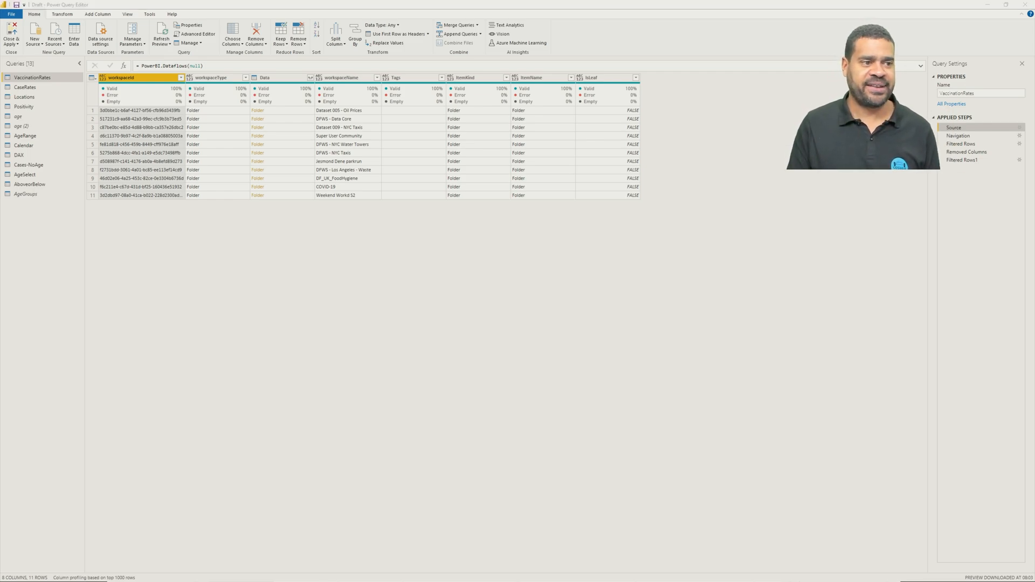
pyautogui.hotkey('alt', 'Tab')
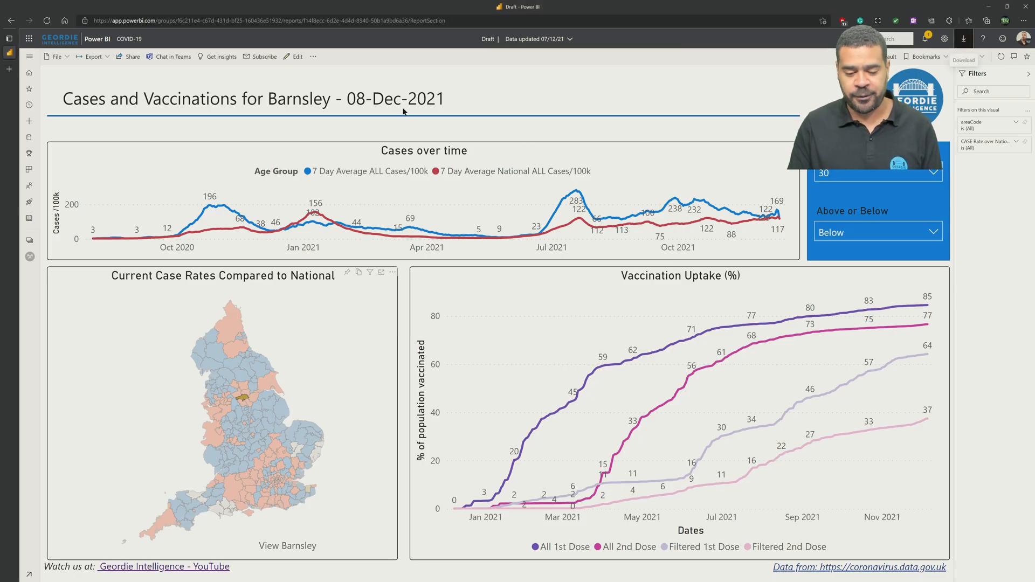
# Open the COVID-19 vs Vaccinations dataflow in the COVID-19 workspace and start editing its tables.
pyautogui.click(29, 258)
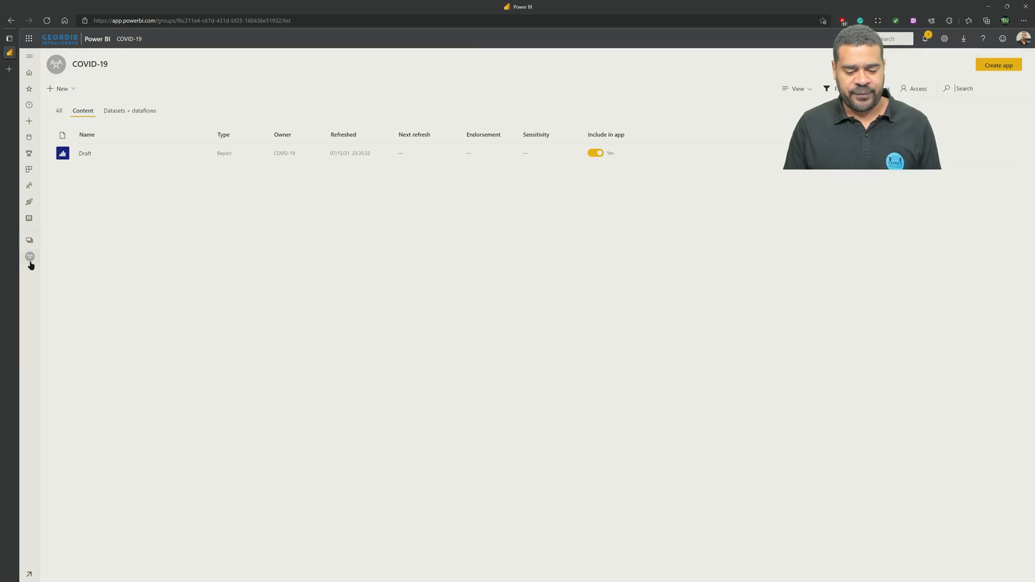
pyautogui.click(126, 108)
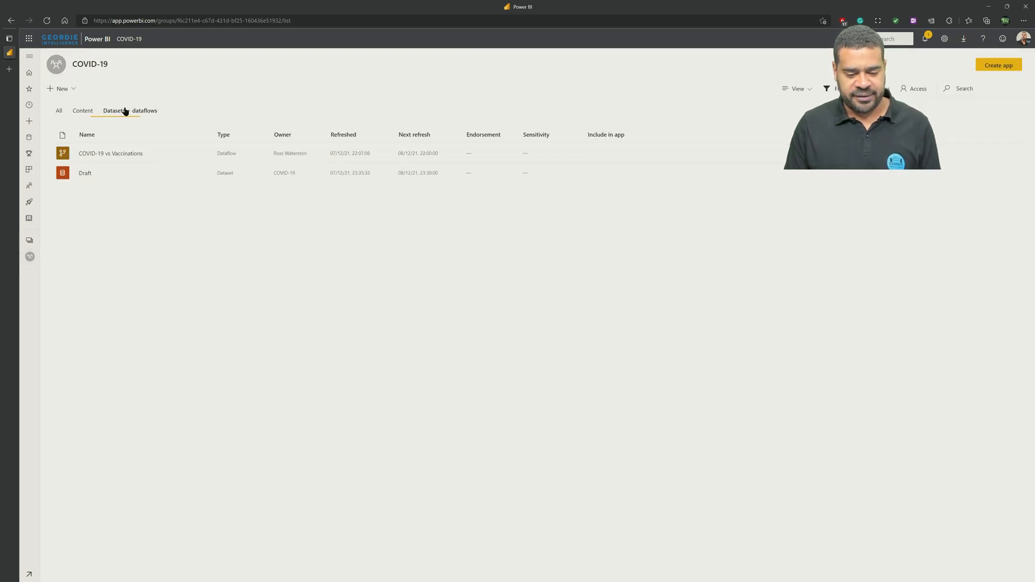
pyautogui.click(103, 154)
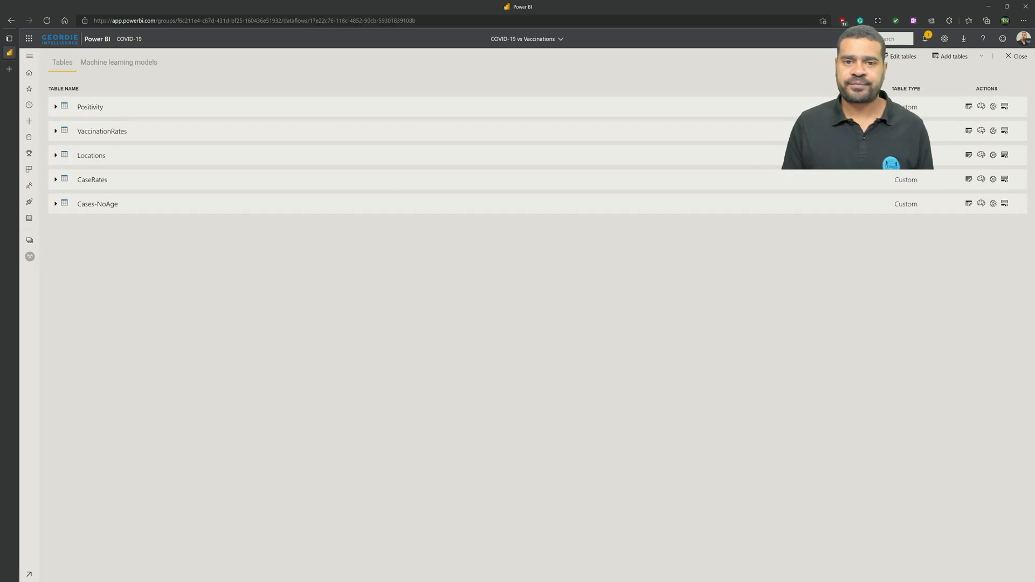
pyautogui.click(907, 59)
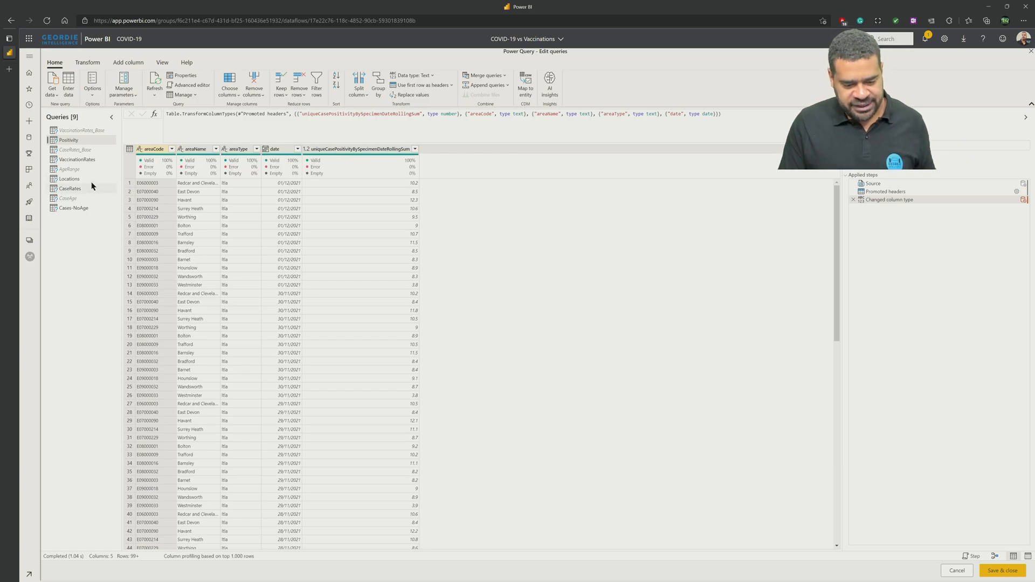
# Trace the VaccinationRates query to VaccinationRates_Base and inspect that query's Source and Changed column type steps.
pyautogui.click(77, 160)
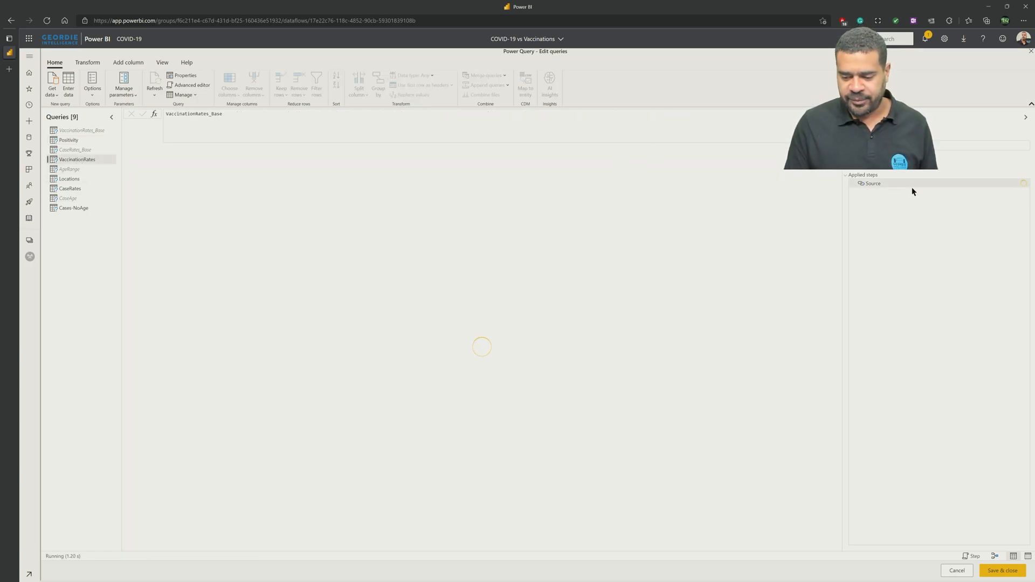
pyautogui.moveTo(907, 184)
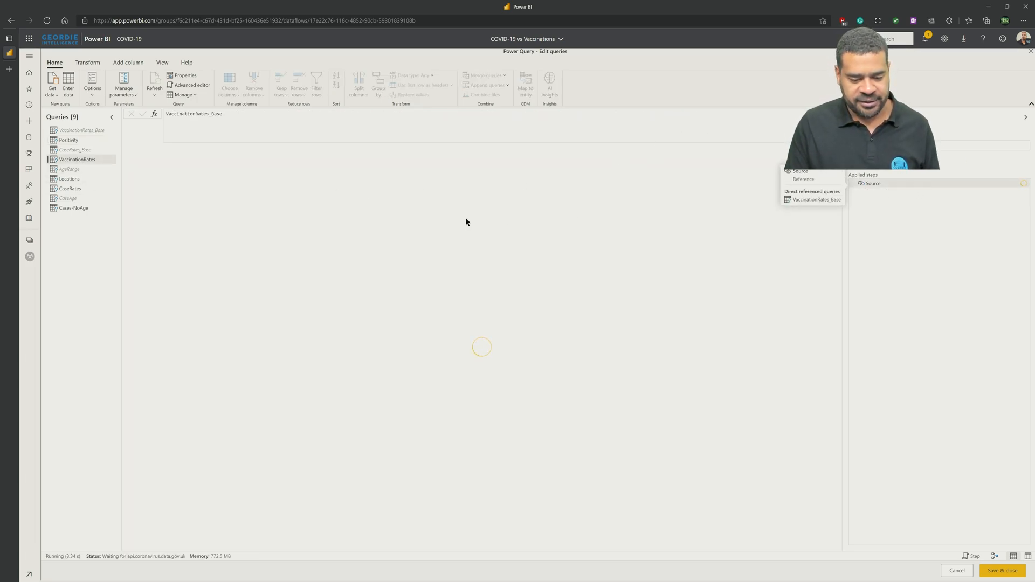
pyautogui.click(96, 132)
pyautogui.click(875, 183)
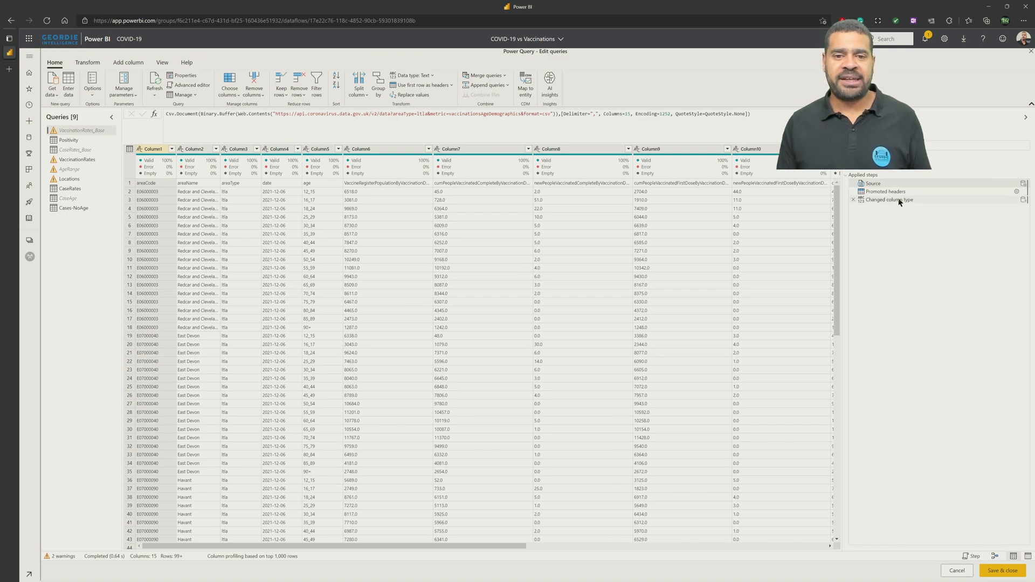
pyautogui.click(899, 202)
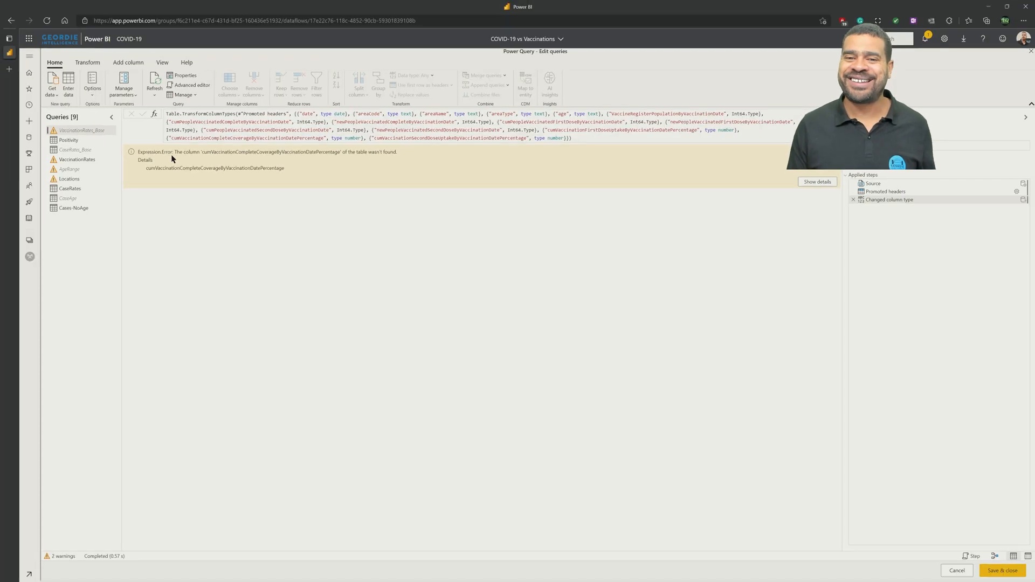
# Remove the Columns=15 argument from the Source step formula of the VaccinationRates_Base query.
pyautogui.click(873, 184)
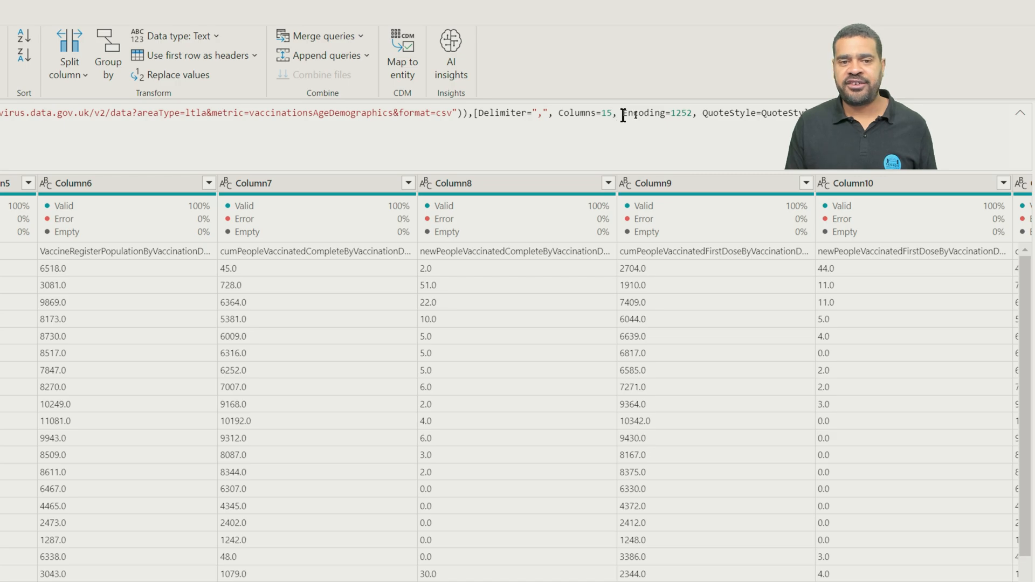
pyautogui.moveTo(602, 105); pyautogui.dragTo(555, 115)
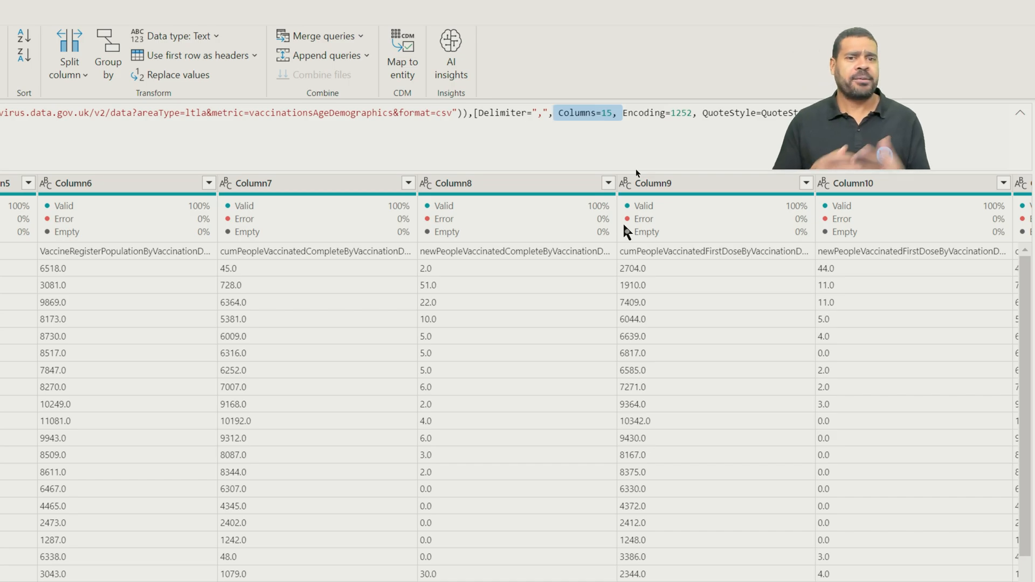
pyautogui.press('Delete')
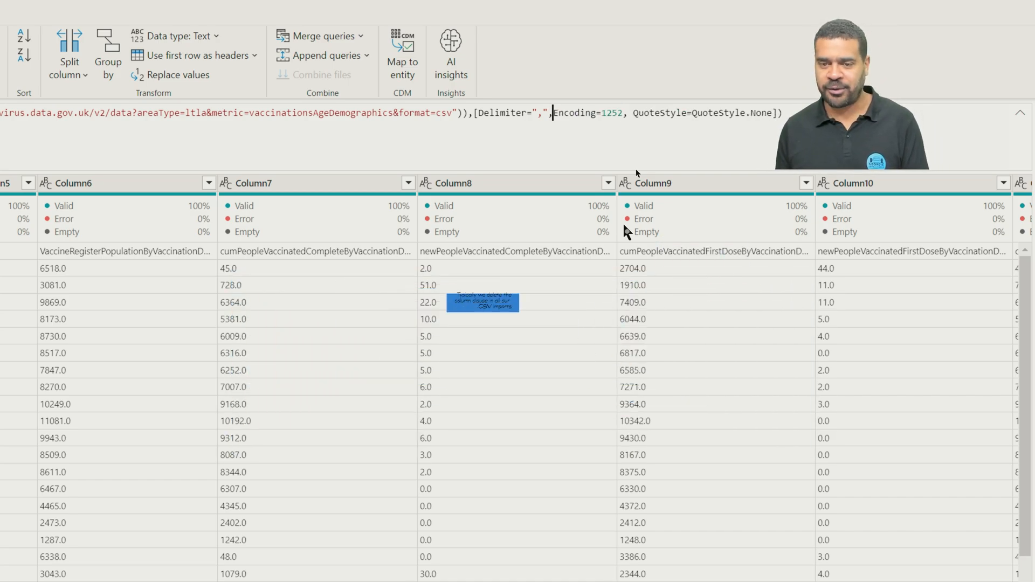
pyautogui.press('Return')
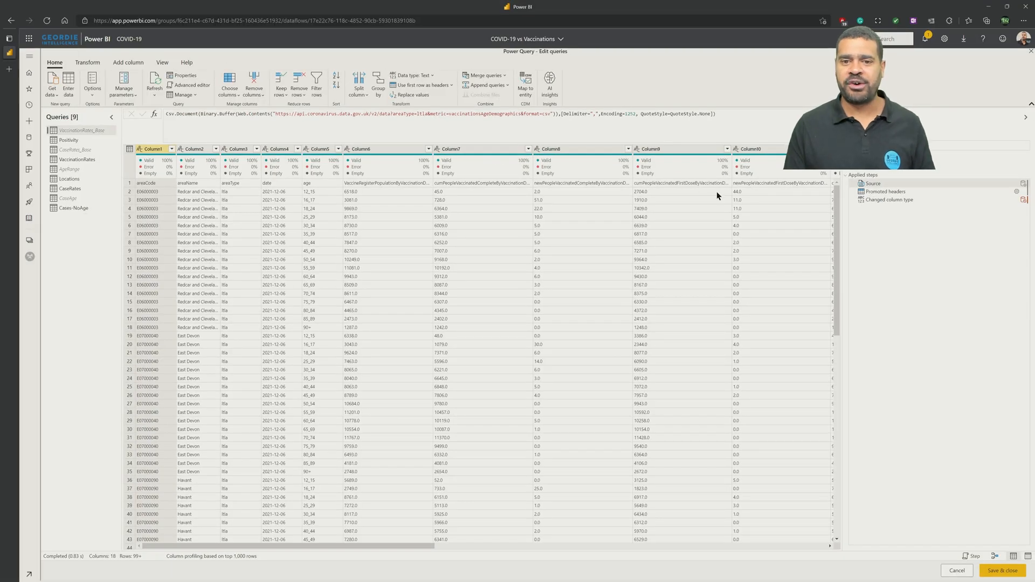
# In the Changed column type step, set cumVaccinationThirdInjectionUptakeByVaccinationDatePercentage to Decimal number.
pyautogui.click(875, 200)
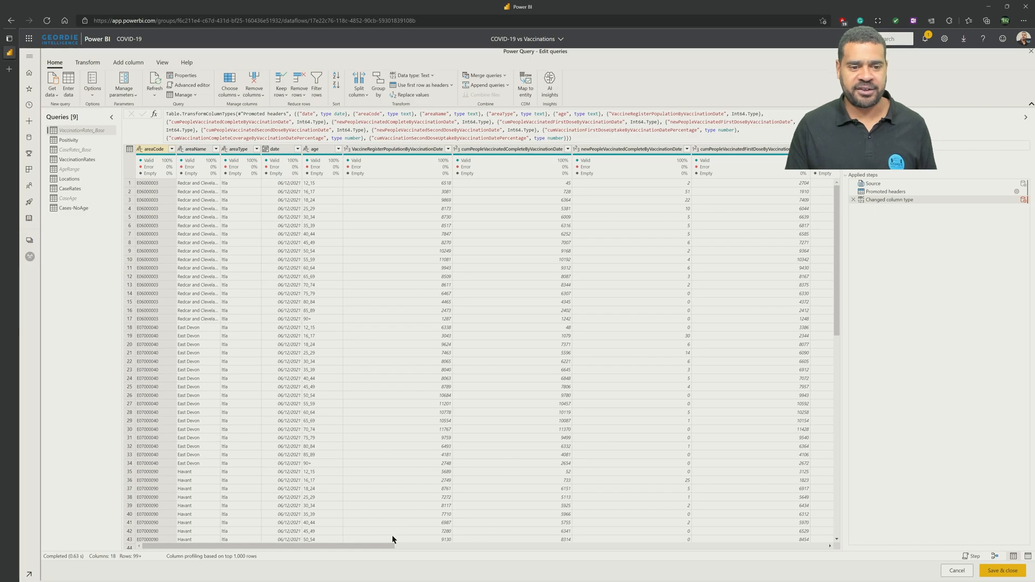
pyautogui.moveTo(375, 544); pyautogui.dragTo(774, 545)
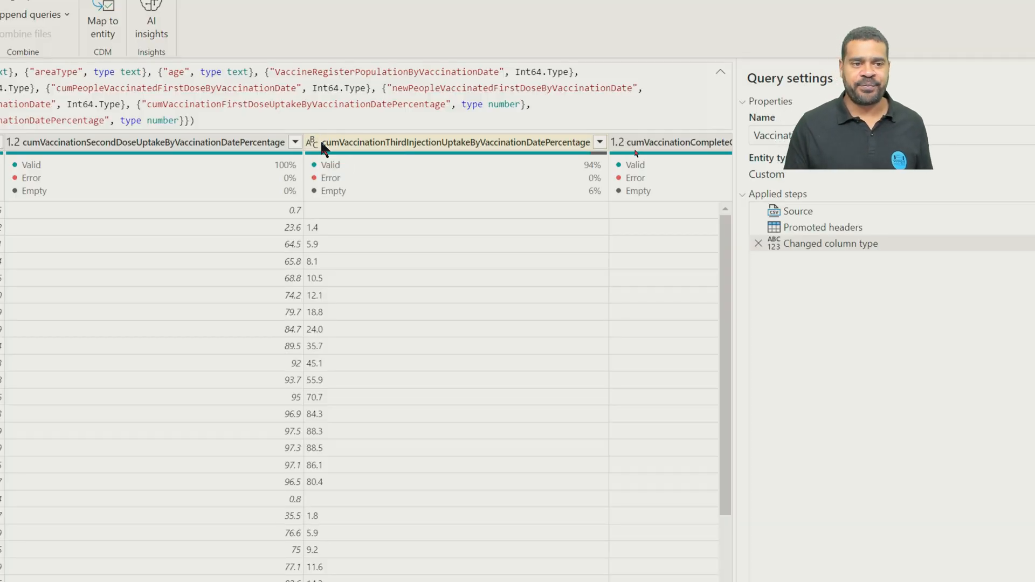
pyautogui.click(313, 143)
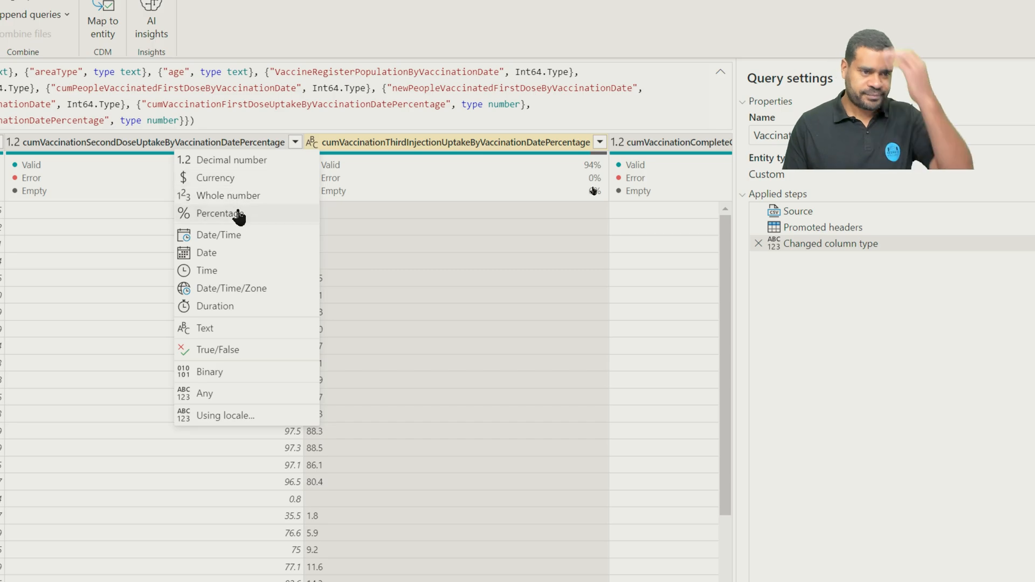
pyautogui.click(250, 160)
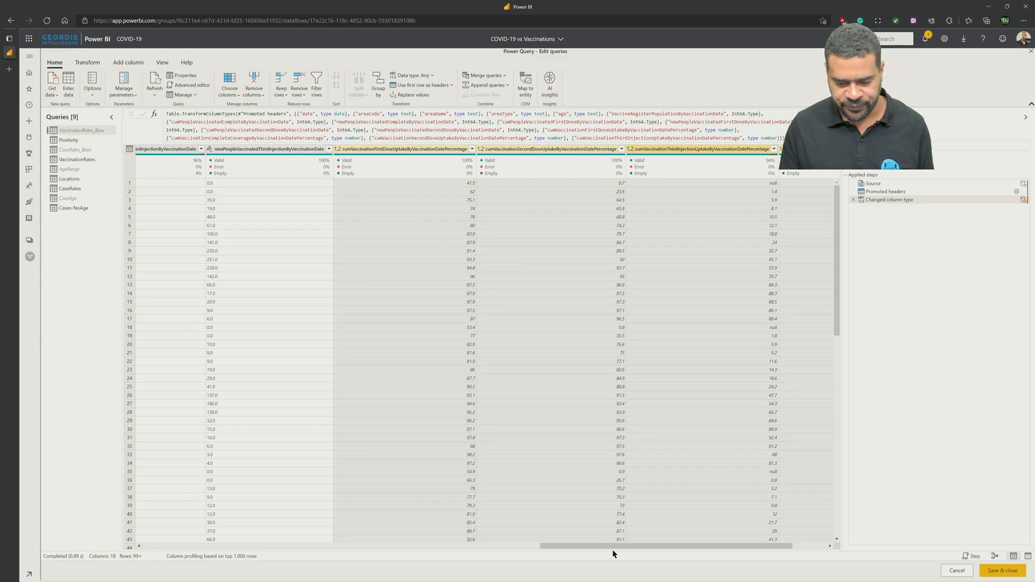
# Set newPeopleVaccinatedThirdInjectionByVaccinationDate and cumPeopleVaccinatedThirdInjectionByVaccinationDate to the Whole number data type.
pyautogui.moveTo(611, 545); pyautogui.dragTo(527, 545)
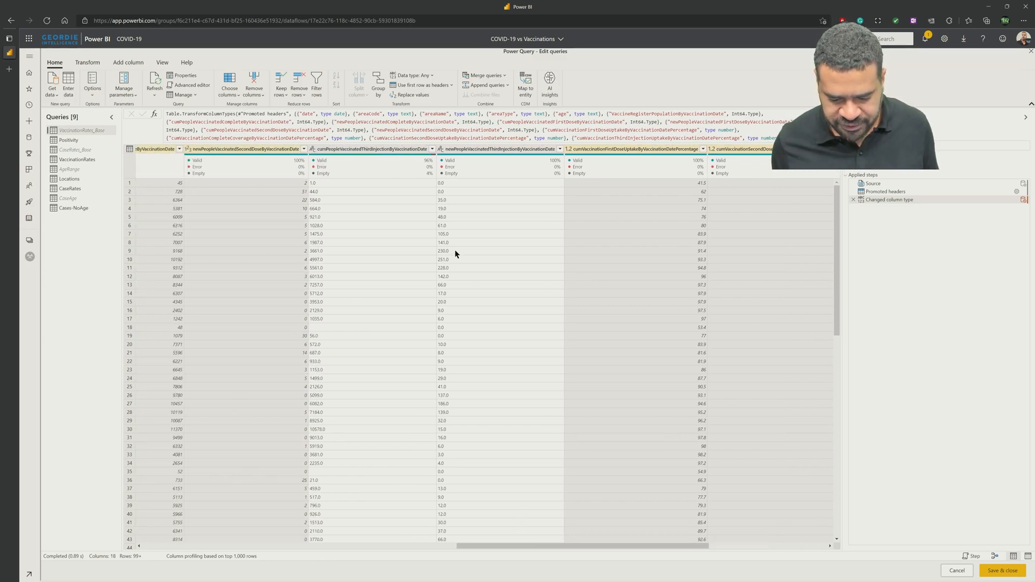
pyautogui.click(441, 150)
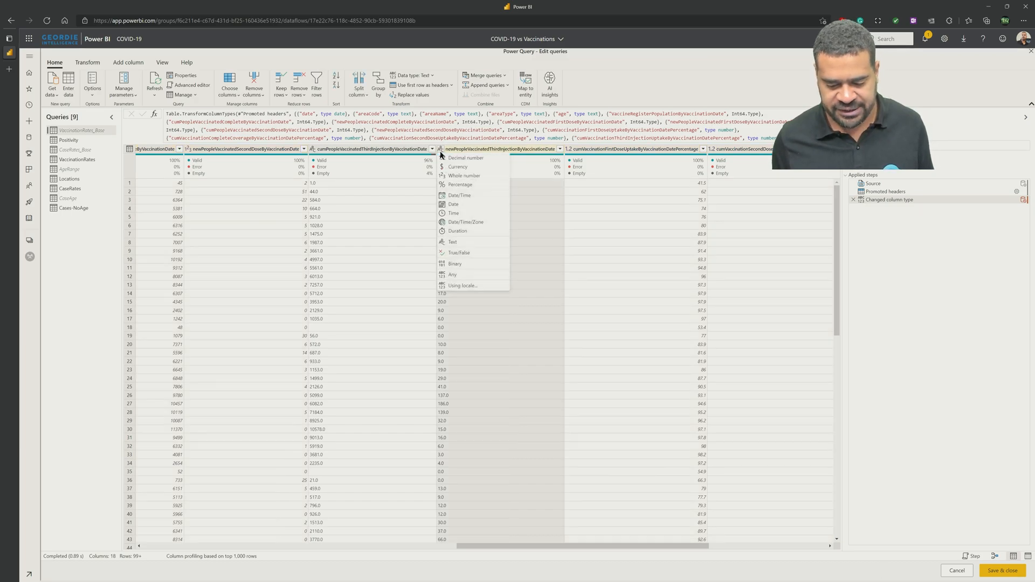
pyautogui.click(454, 177)
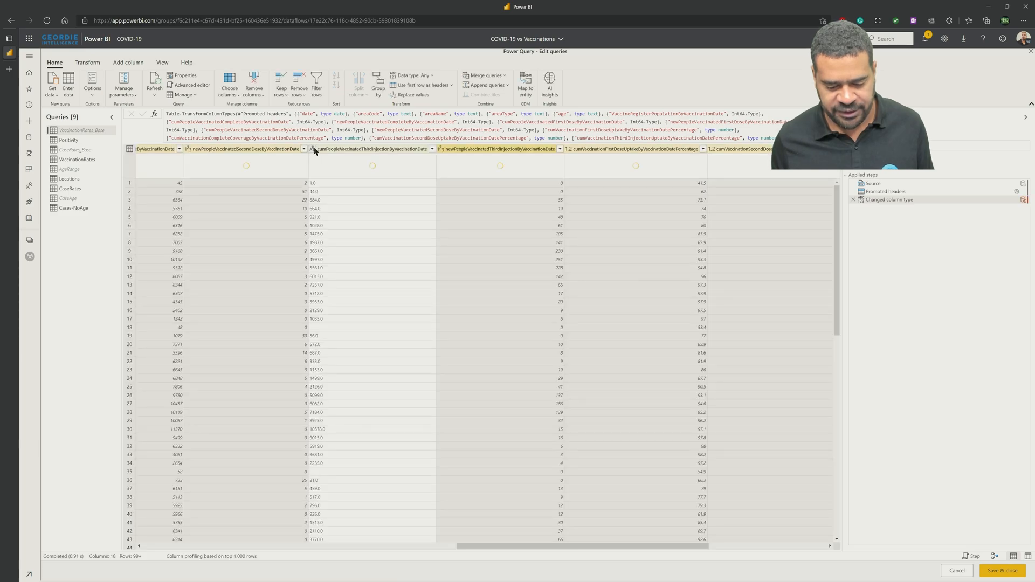
pyautogui.click(314, 150)
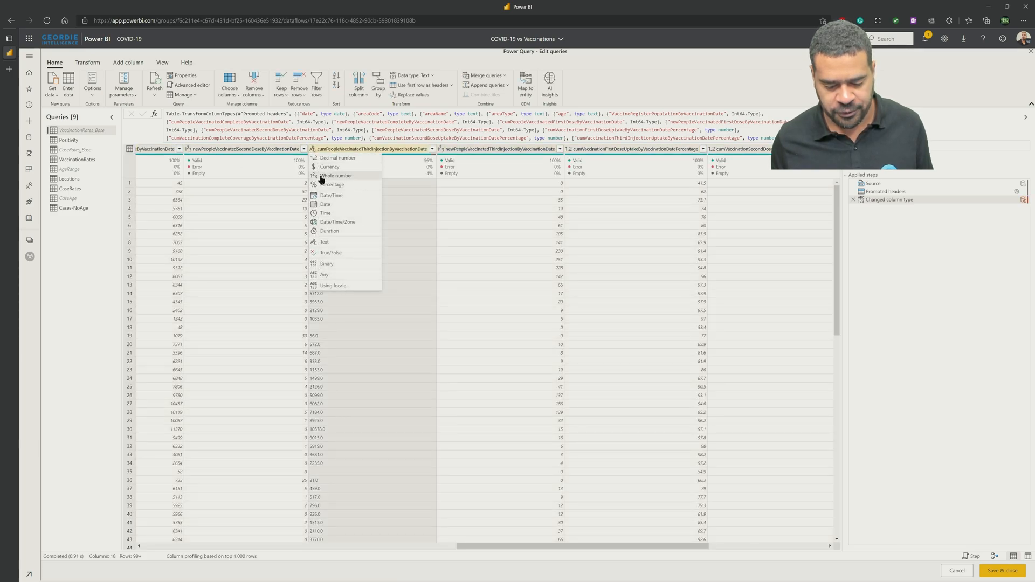
pyautogui.click(321, 175)
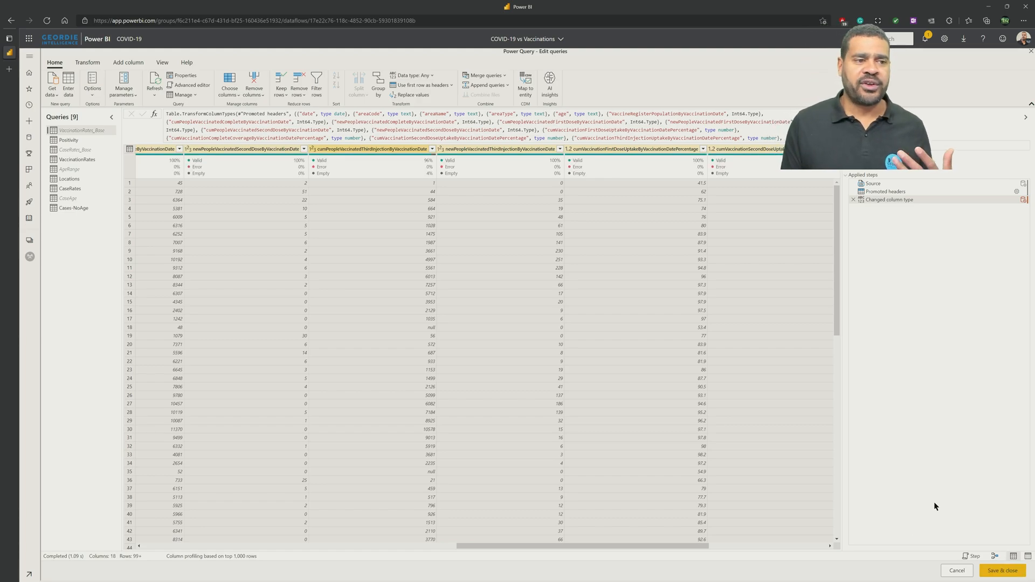
# Check the VaccinationRates query, save the dataflow changes, and start an immediate refresh of the dataflow.
pyautogui.click(89, 160)
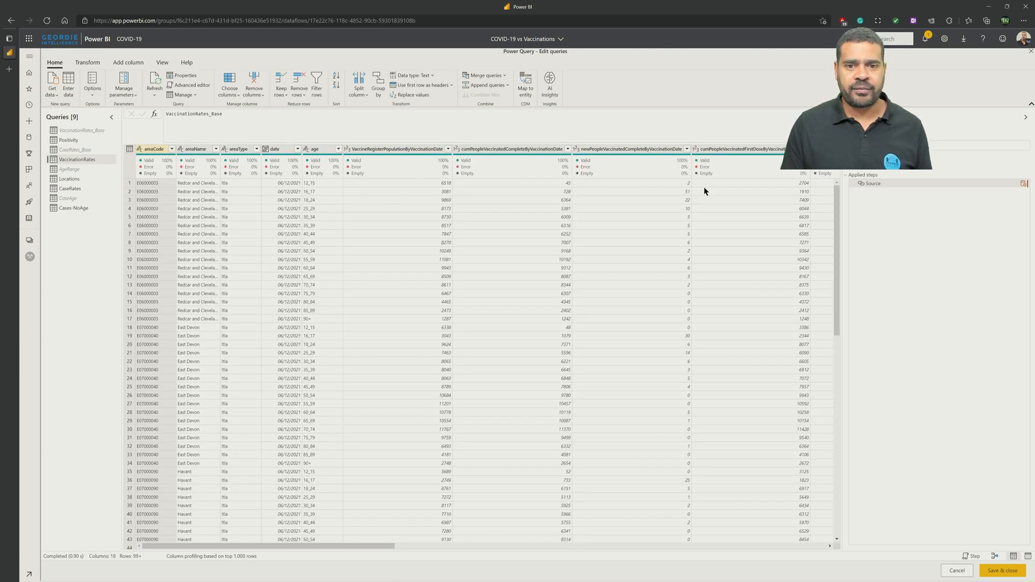
pyautogui.moveTo(903, 185)
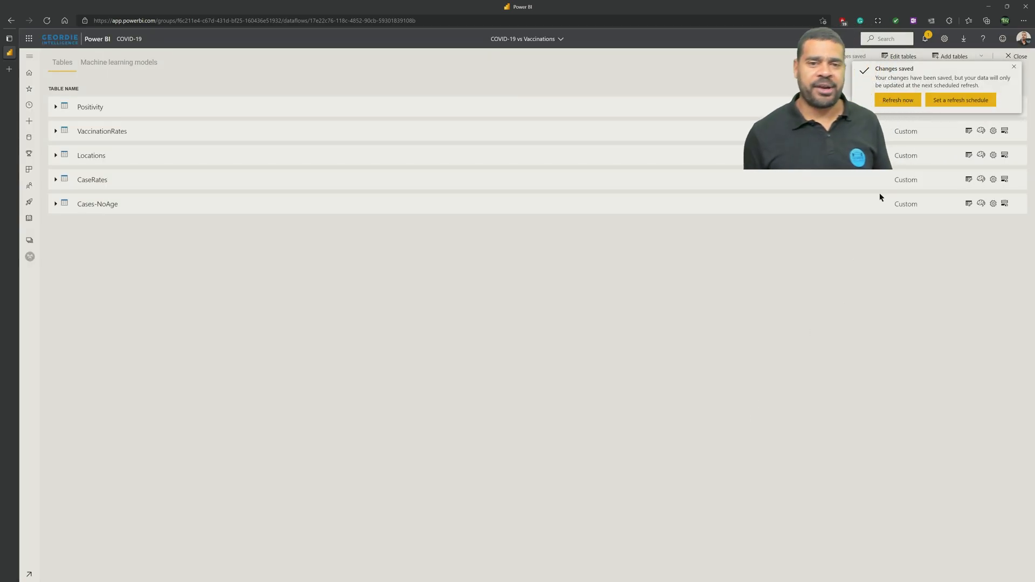
pyautogui.click(899, 101)
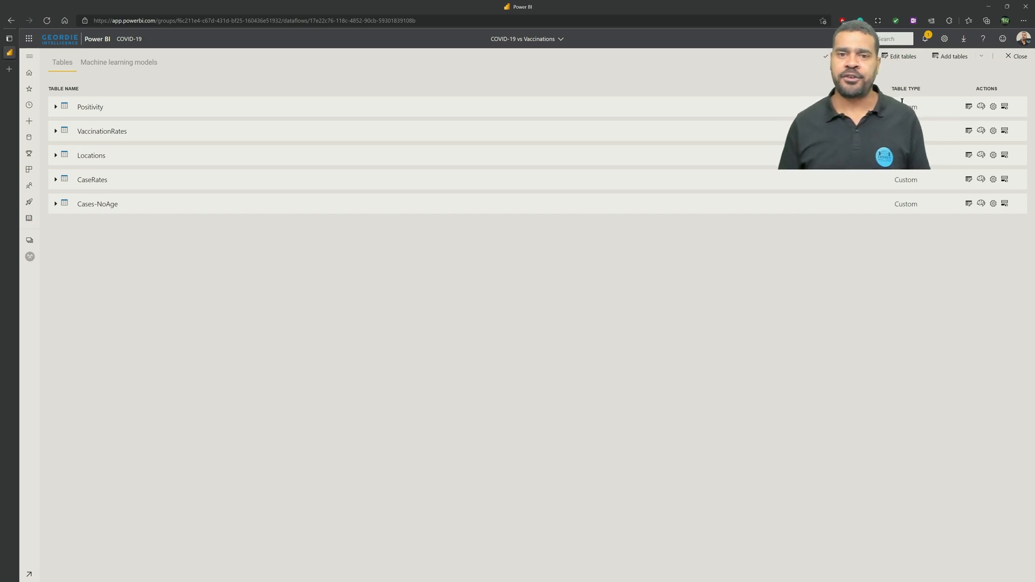
# Close the dataflow and review its refresh history in the COVID-19 vs Vaccinations settings.
pyautogui.click(1013, 57)
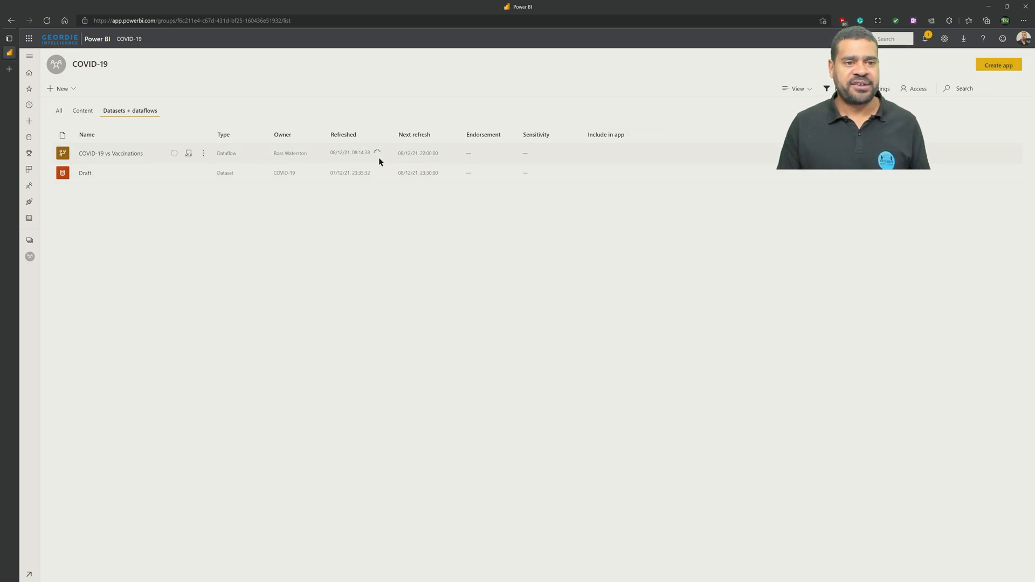
pyautogui.click(188, 153)
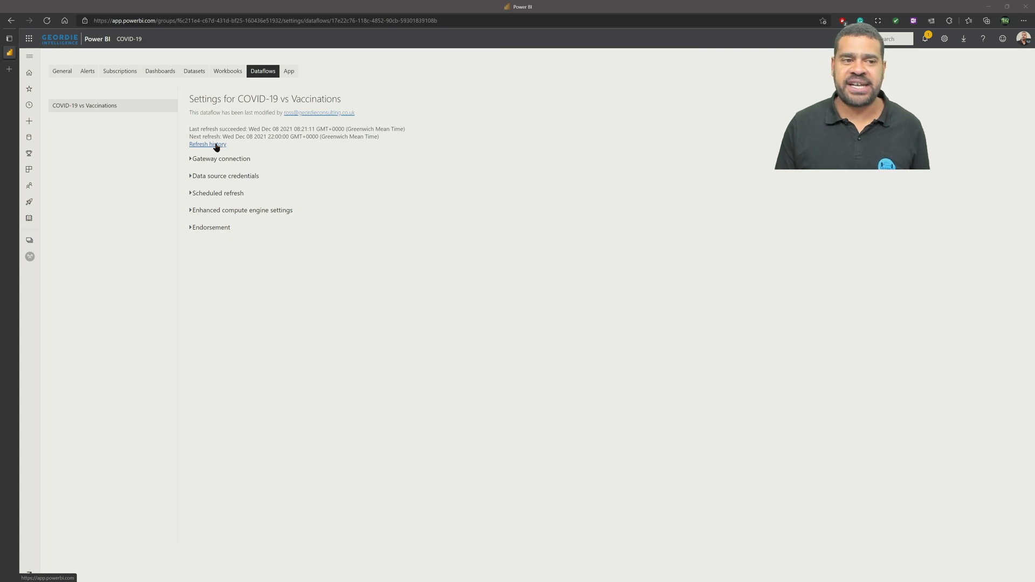
pyautogui.click(217, 145)
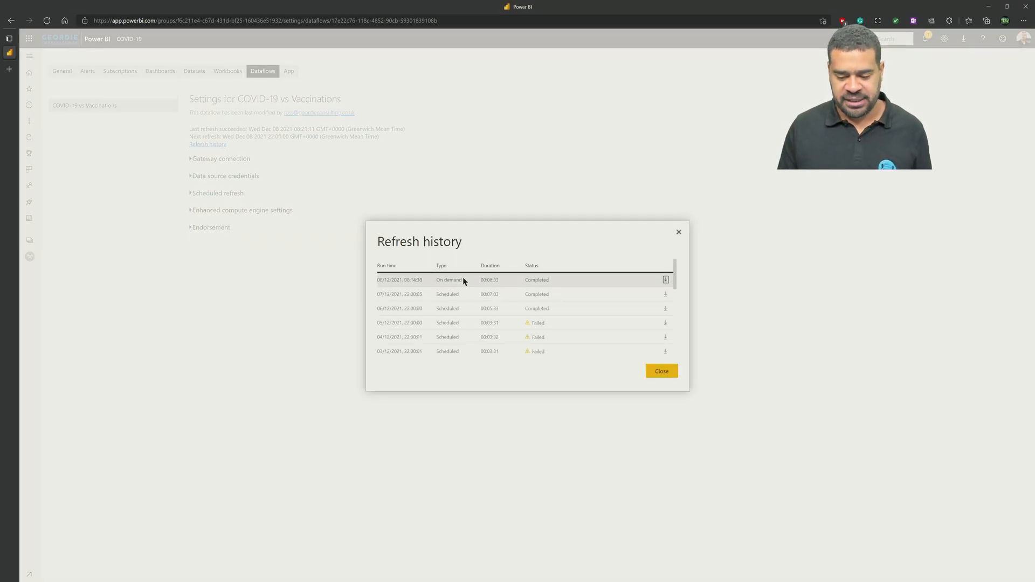
pyautogui.click(679, 232)
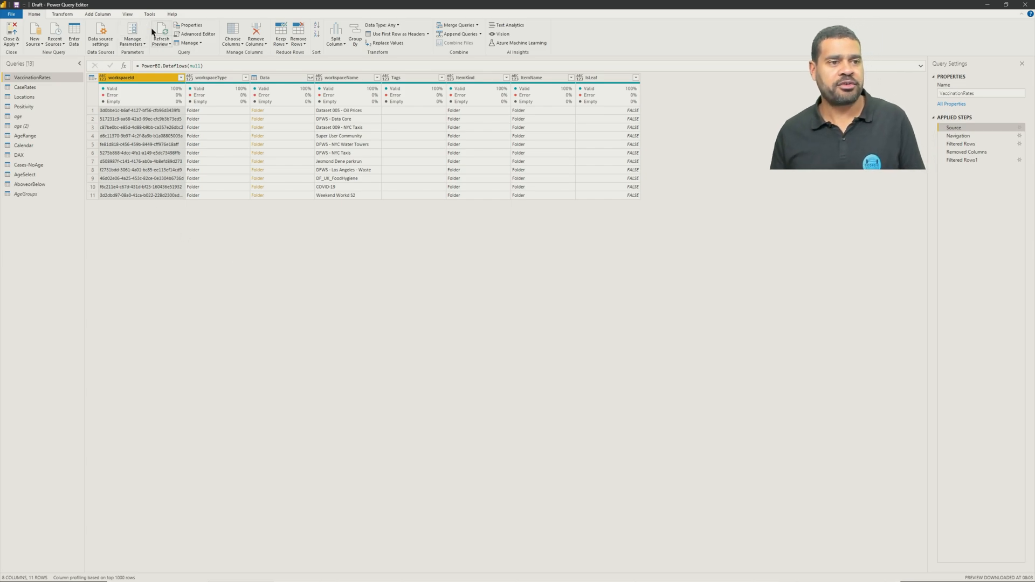
# Refresh the VaccinationRates preview in Power BI Desktop's Power Query Editor and check the Filtered Rows1 step for the third-injection columns.
pyautogui.click(162, 43)
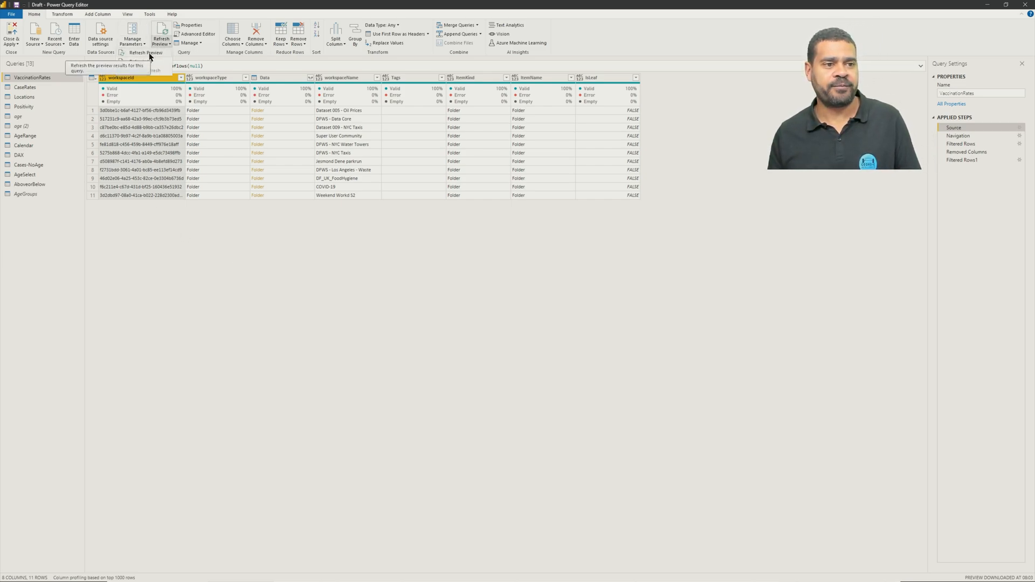
pyautogui.click(147, 53)
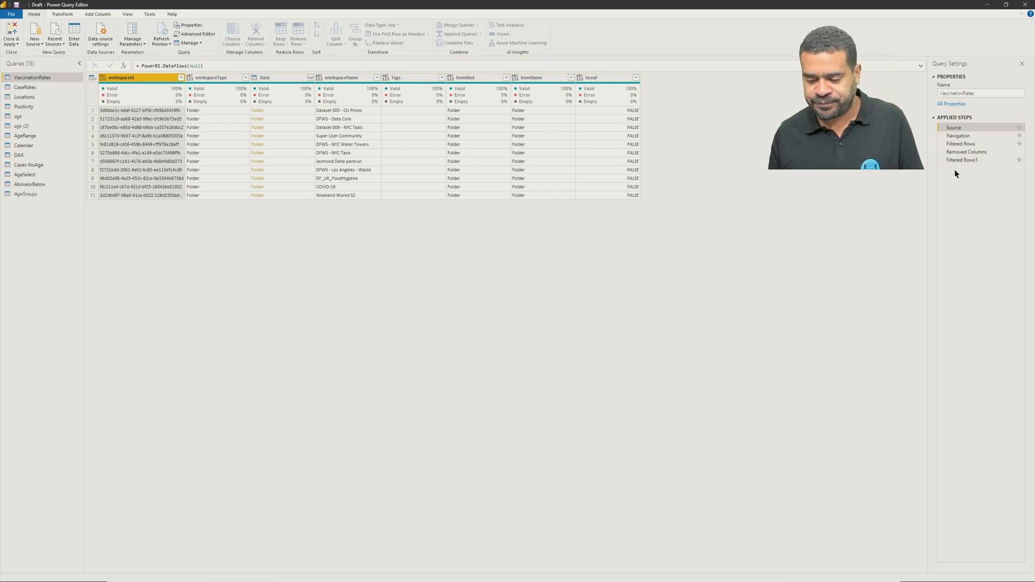
pyautogui.click(968, 160)
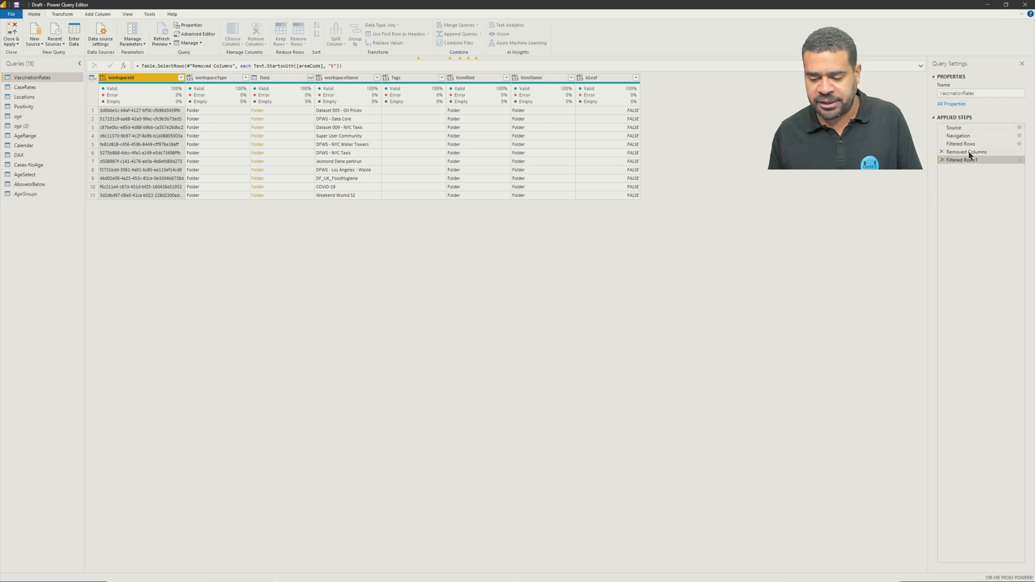
pyautogui.click(972, 153)
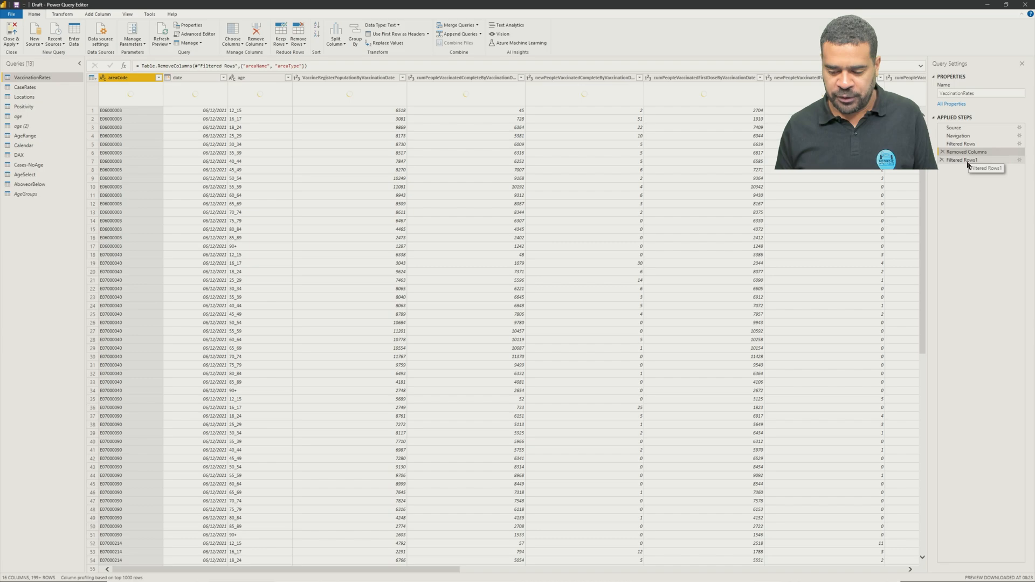
pyautogui.click(968, 162)
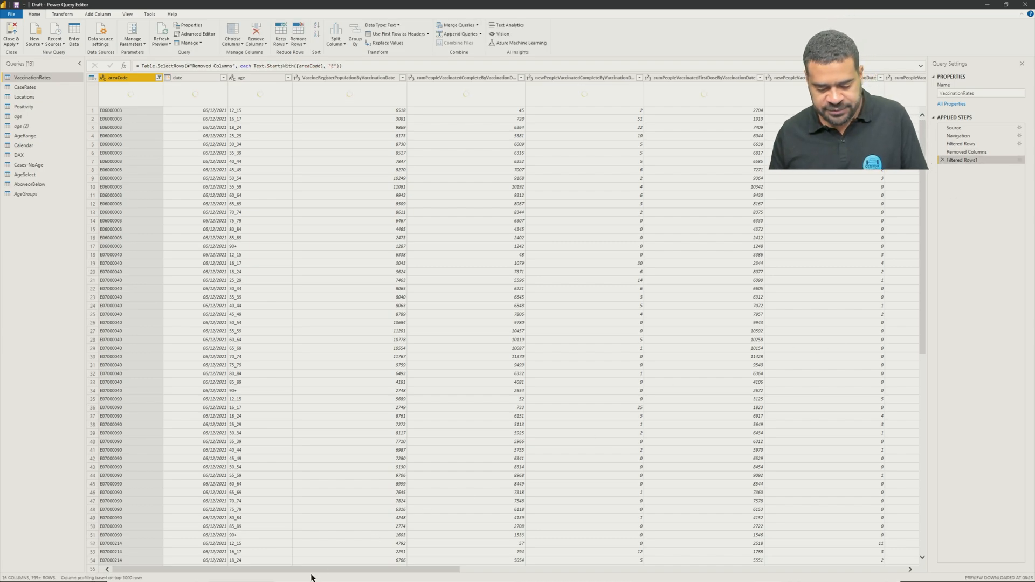
pyautogui.moveTo(311, 577); pyautogui.dragTo(839, 570)
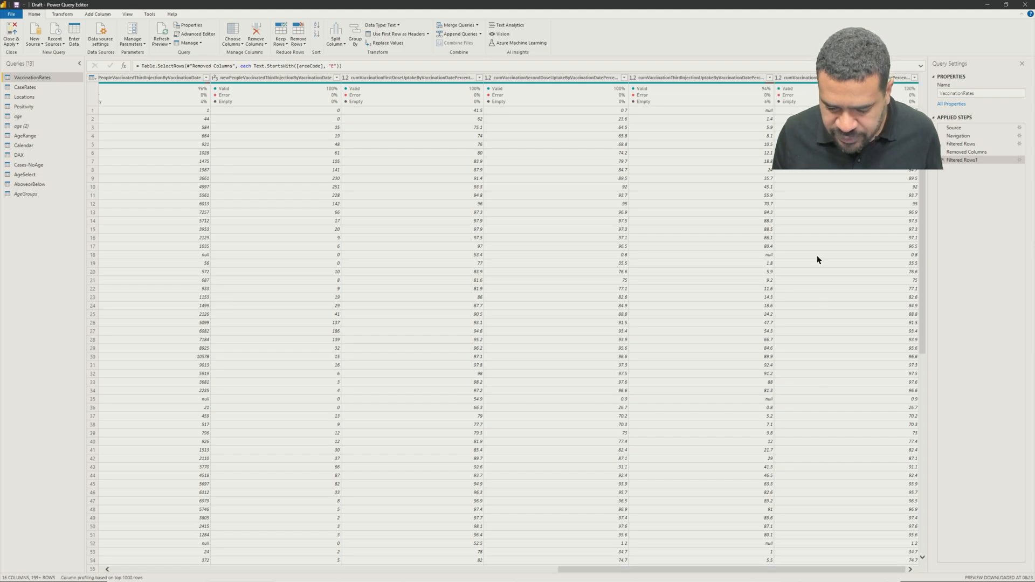
pyautogui.moveTo(668, 89)
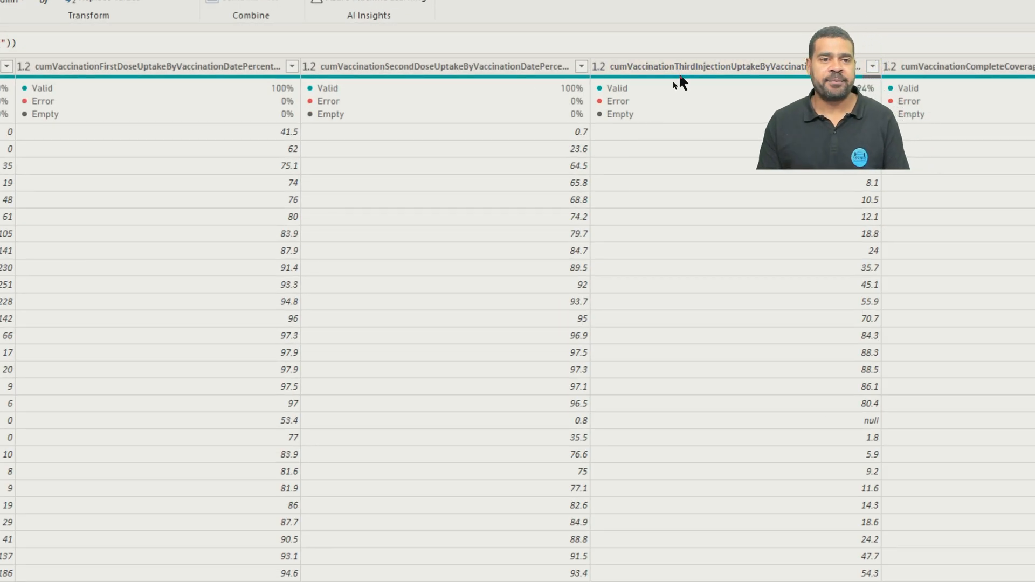
# Select the Vaccination Uptake (%) chart, widen the field list, and expand the DAX and AgeSelect tables to see its measures.
pyautogui.click(545, 69)
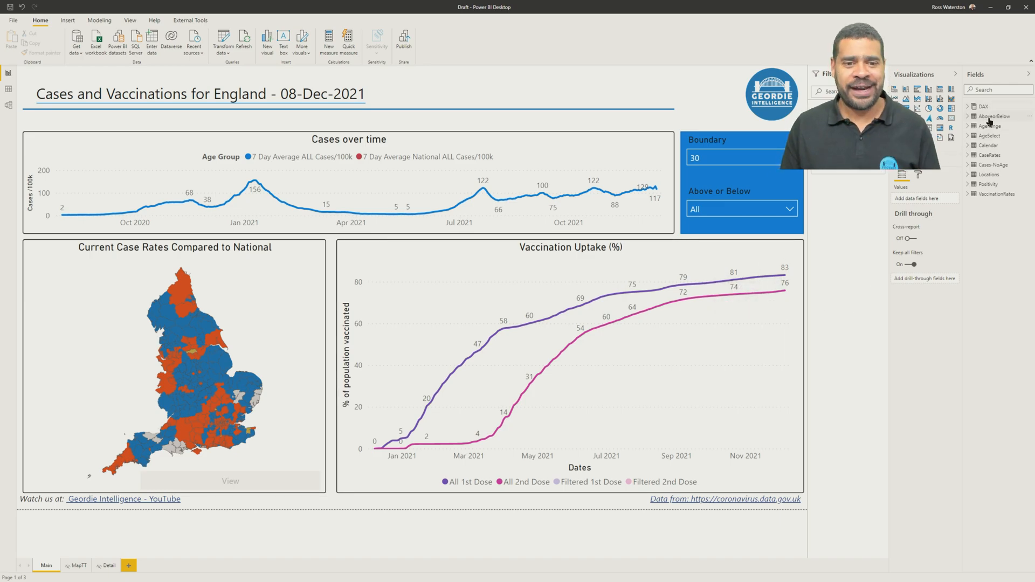
pyautogui.click(711, 380)
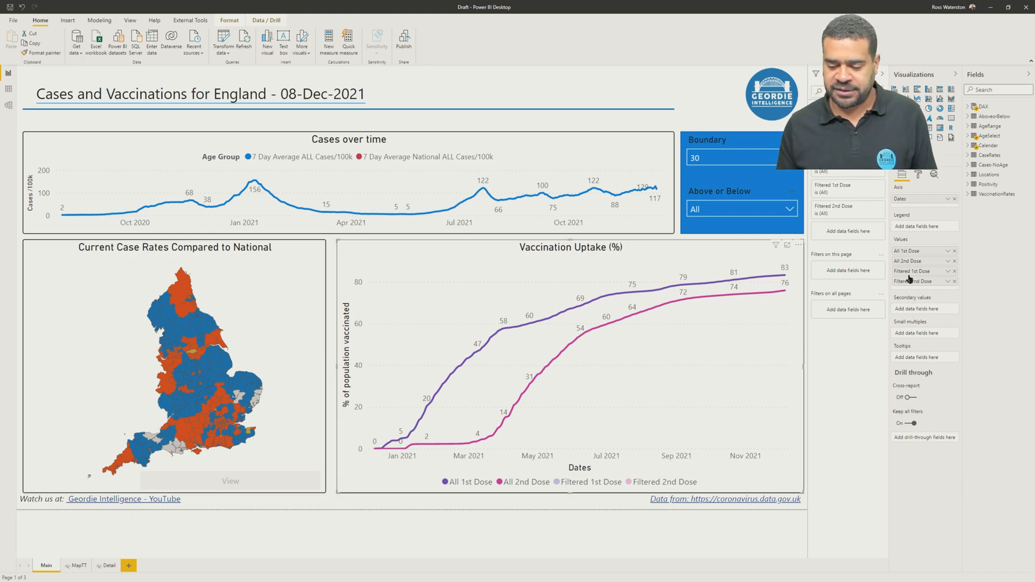
pyautogui.click(968, 108)
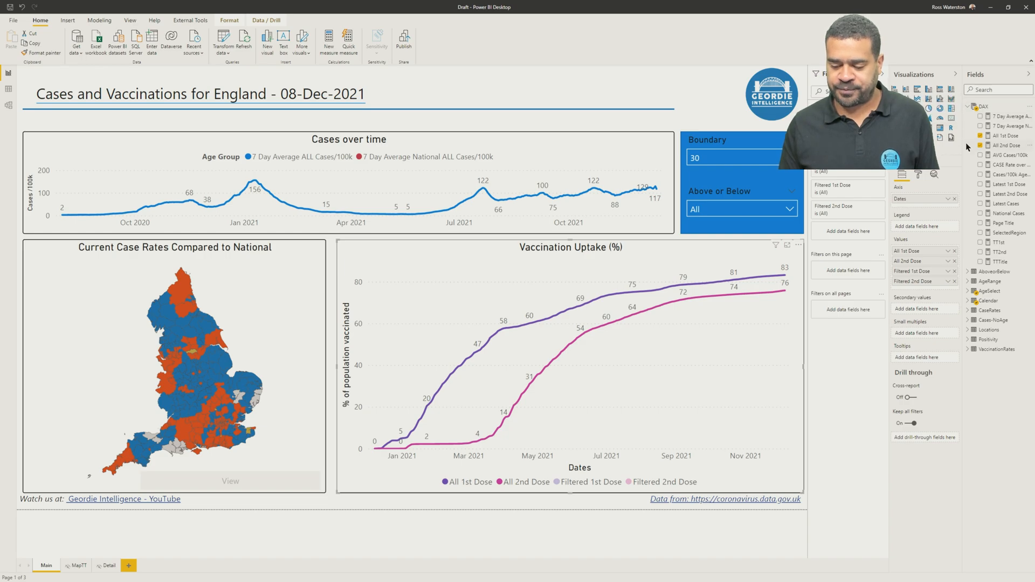
pyautogui.moveTo(962, 144); pyautogui.dragTo(888, 144)
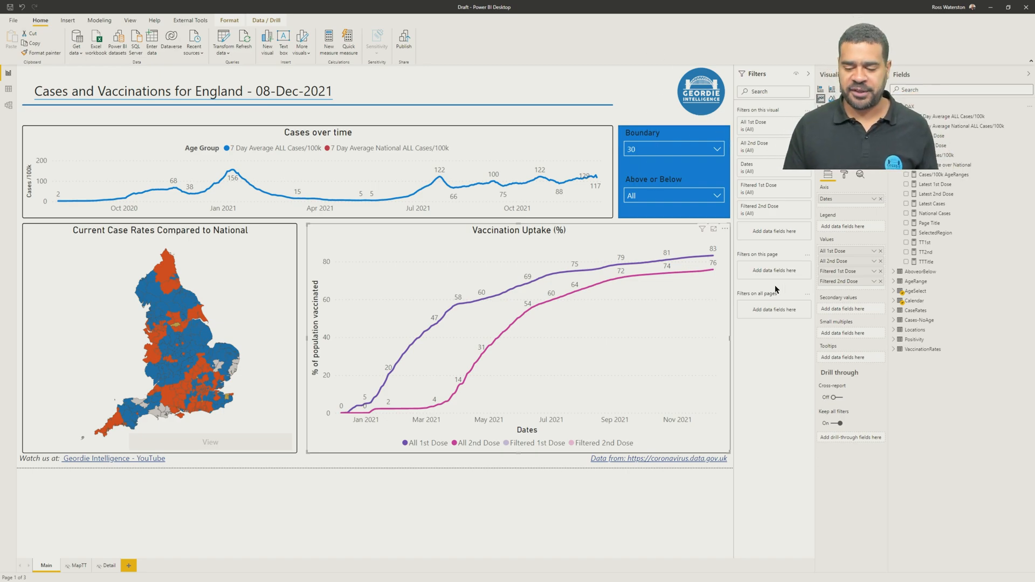
pyautogui.click(893, 291)
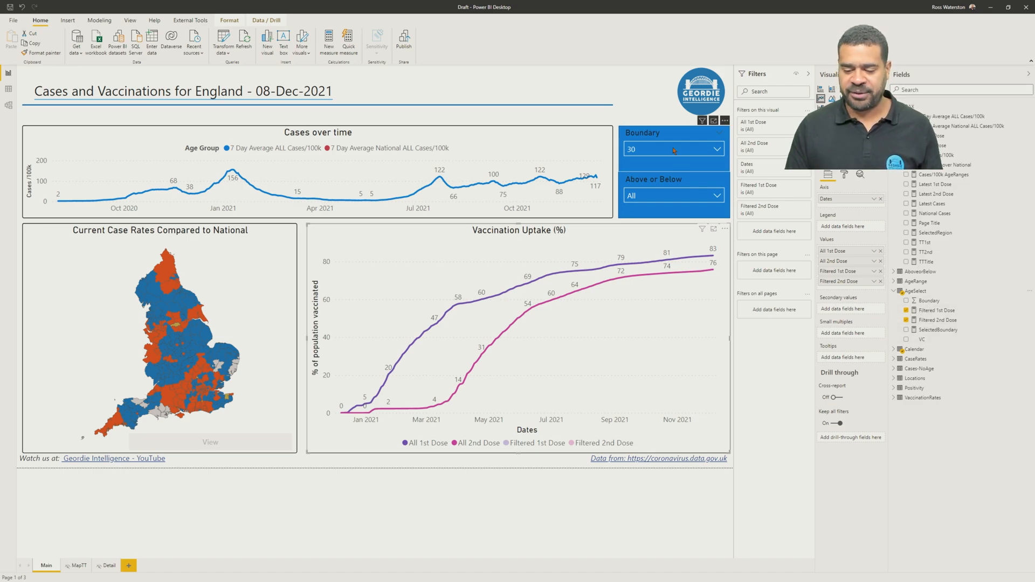
# Examine the fields behind the Boundary and Above or Below slicers, and the Filtered 1st Dose and All 1st Dose formulas.
pyautogui.click(656, 143)
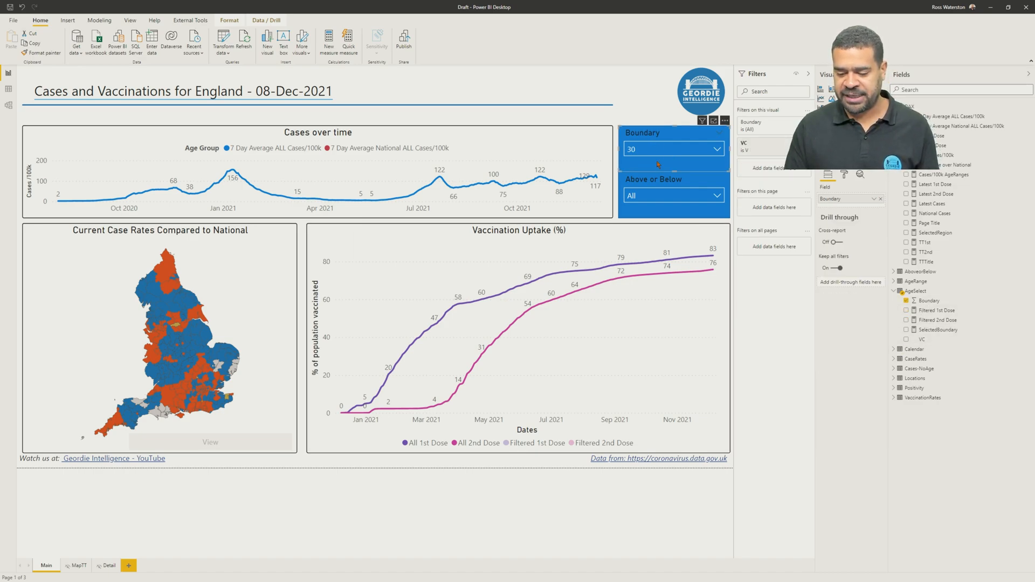
pyautogui.click(658, 183)
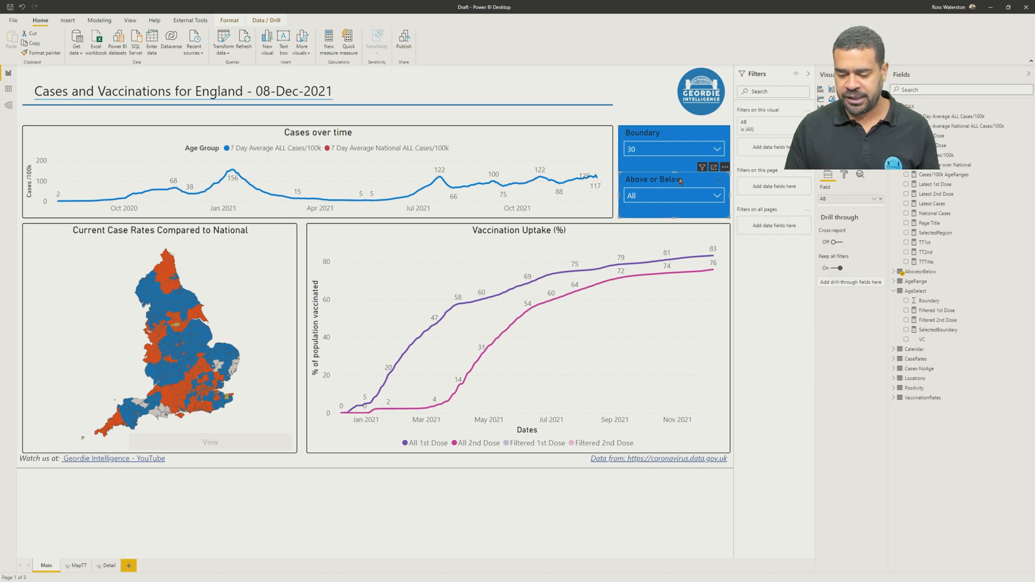
pyautogui.click(895, 272)
pyautogui.click(637, 132)
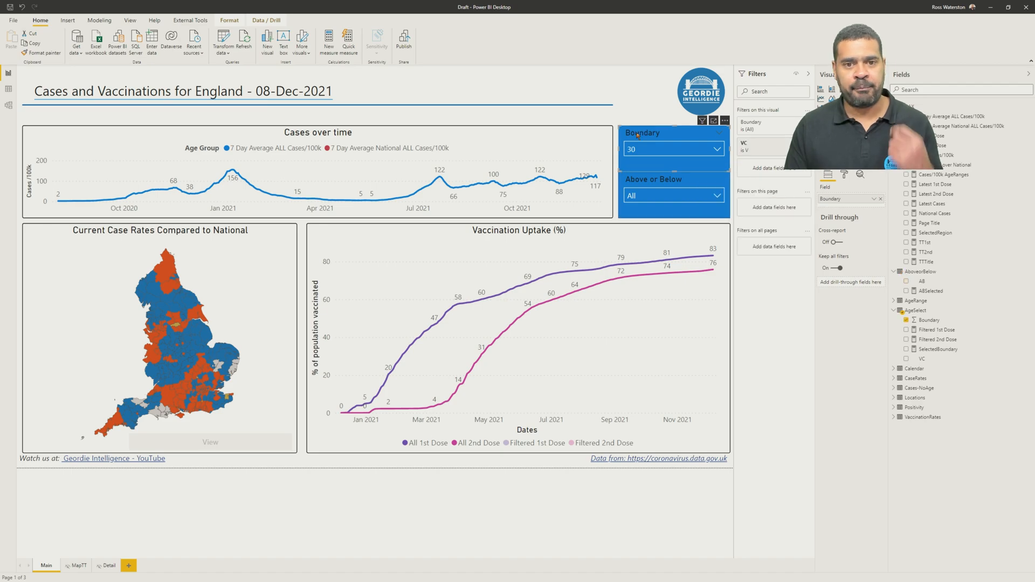
pyautogui.click(927, 330)
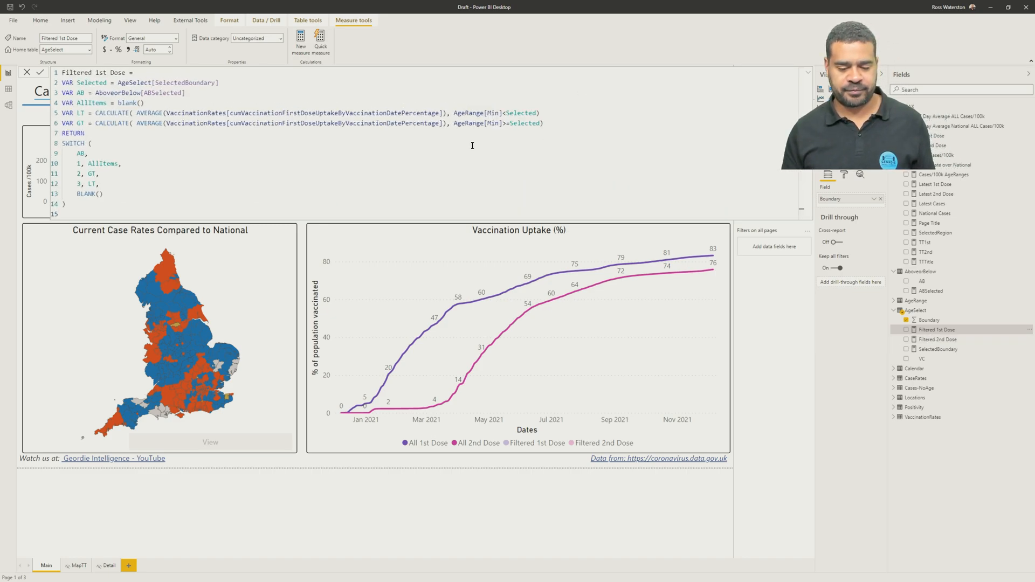
pyautogui.scroll(8, 472, 146)
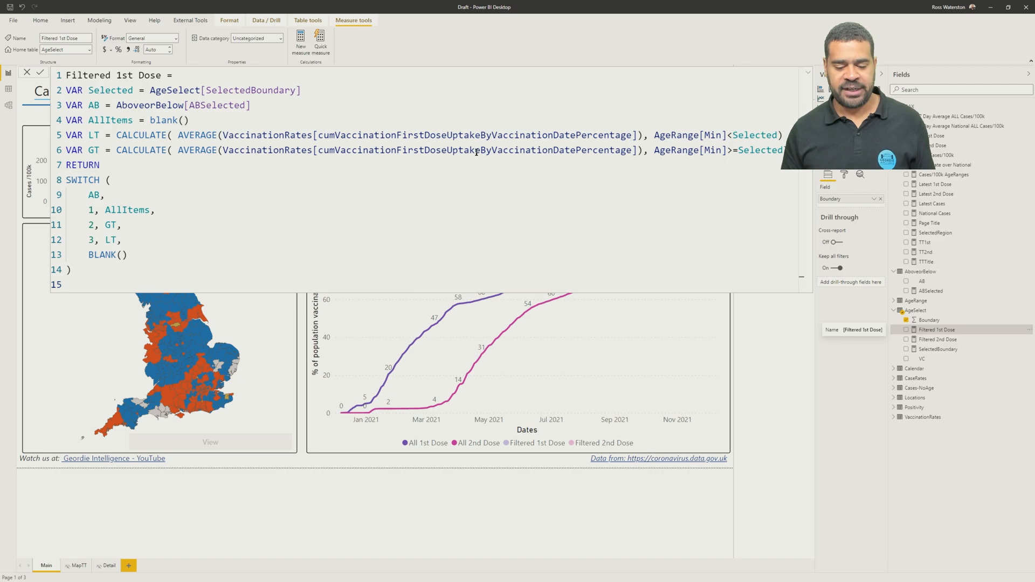
pyautogui.click(953, 138)
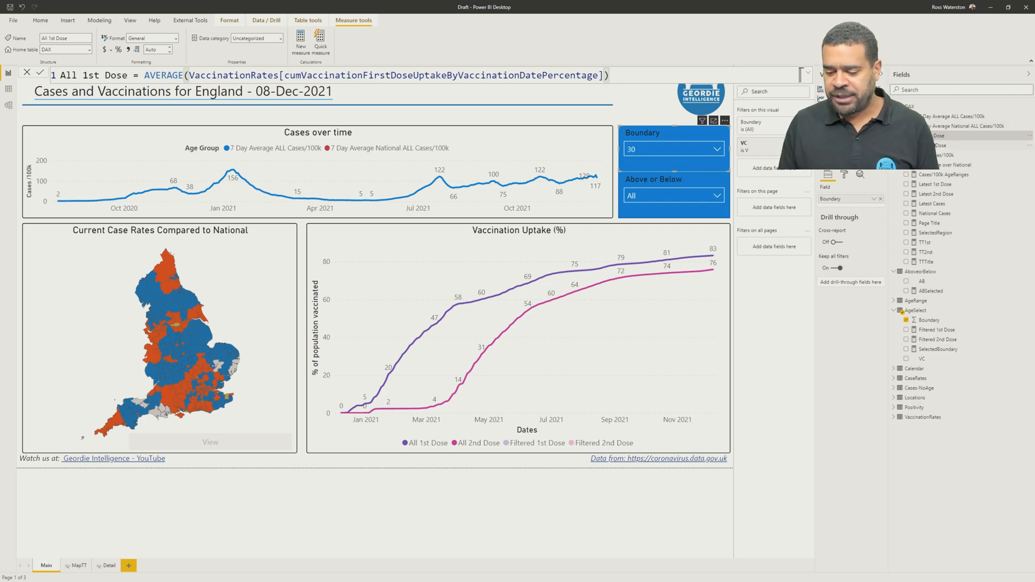
# Create a new measure in the DAX table from a copy of the All 2nd Dose formula and name it All 3rd Dose.
pyautogui.click(929, 145)
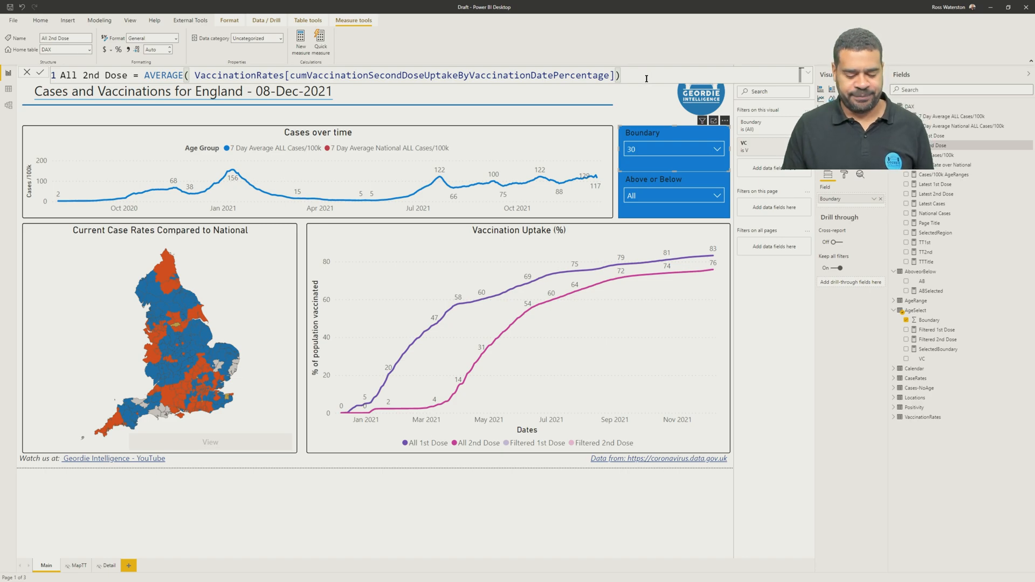
pyautogui.hotkey('ctrl', 'a')
pyautogui.hotkey('ctrl', 'c')
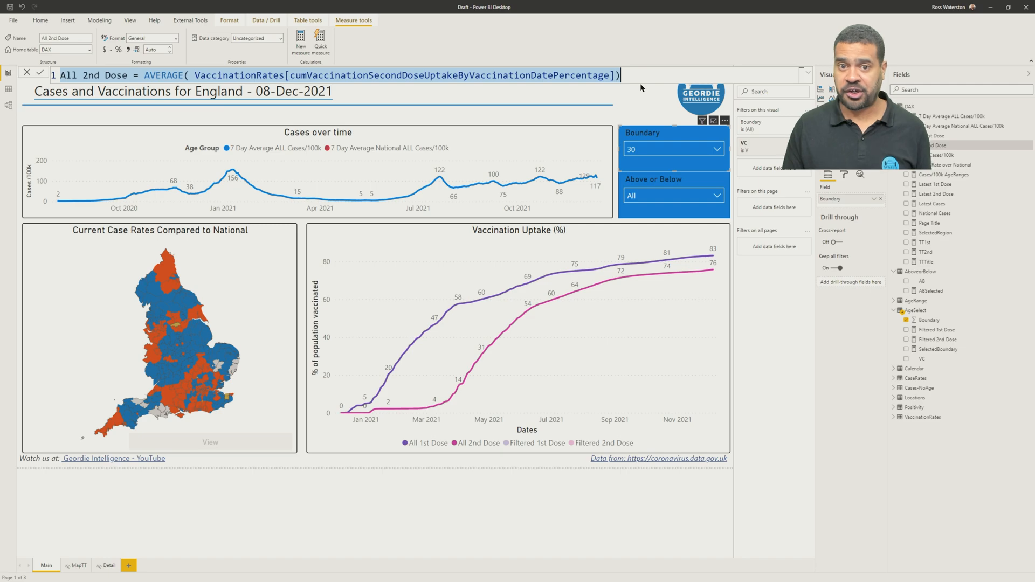
pyautogui.click(300, 42)
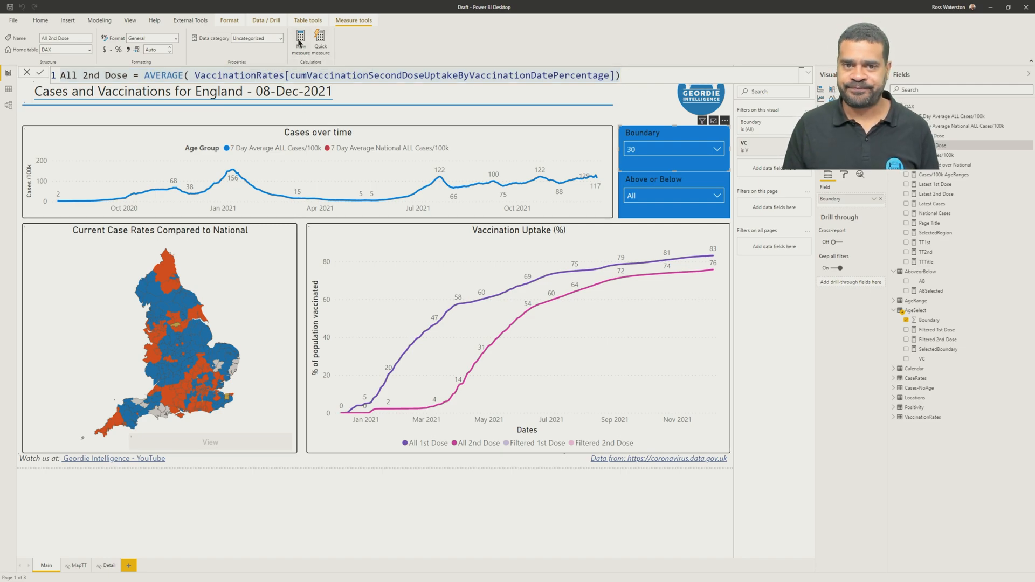
pyautogui.hotkey('ctrl', 'v')
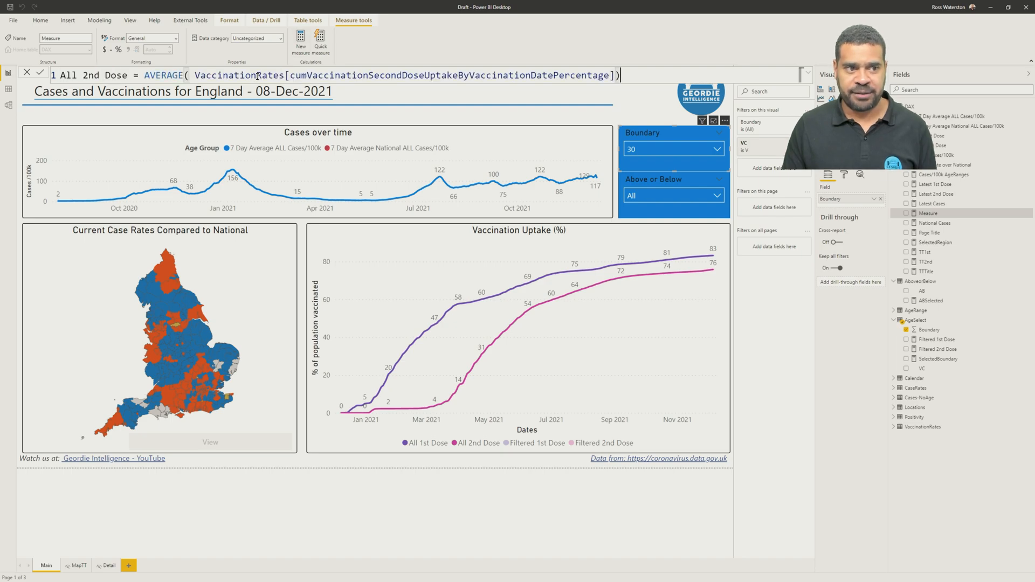
pyautogui.doubleClick(89, 78)
pyautogui.write('3rd')
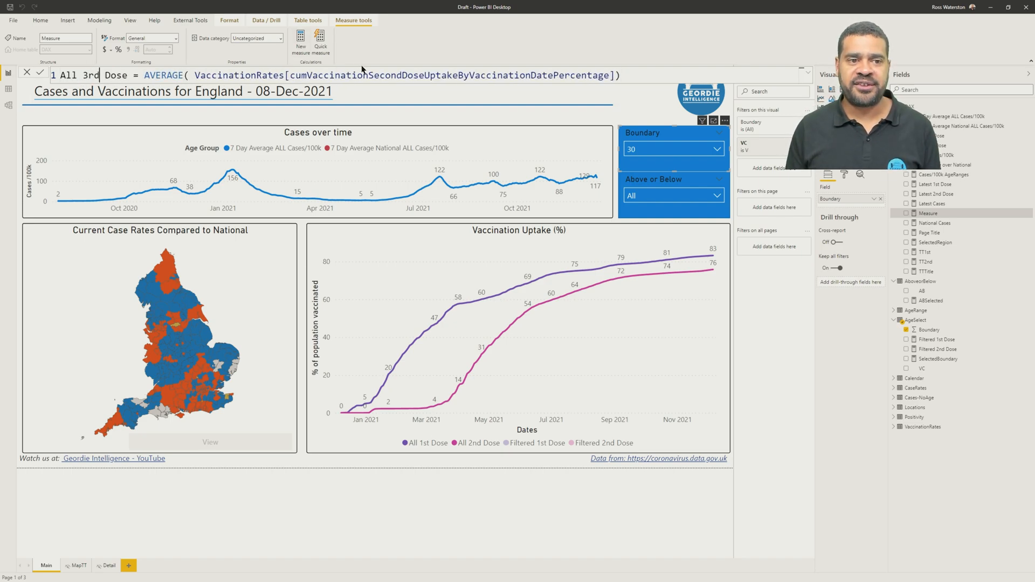
# Make All 3rd Dose average VaccinationRates[cumVaccinationThirdInjectionUptakeByVaccinationDatePercentage] and commit the measure.
pyautogui.doubleClick(372, 76)
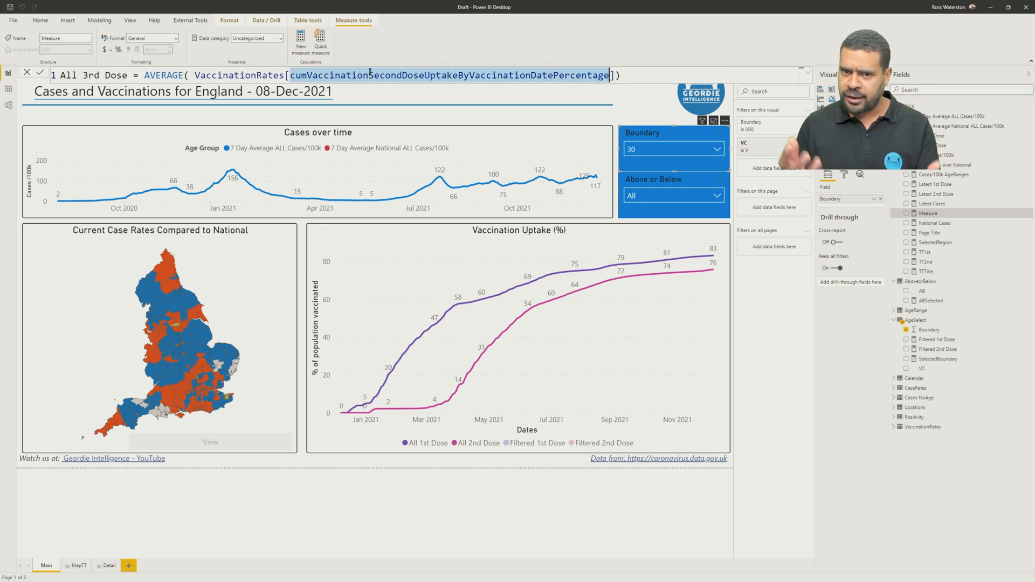
pyautogui.write('Th')
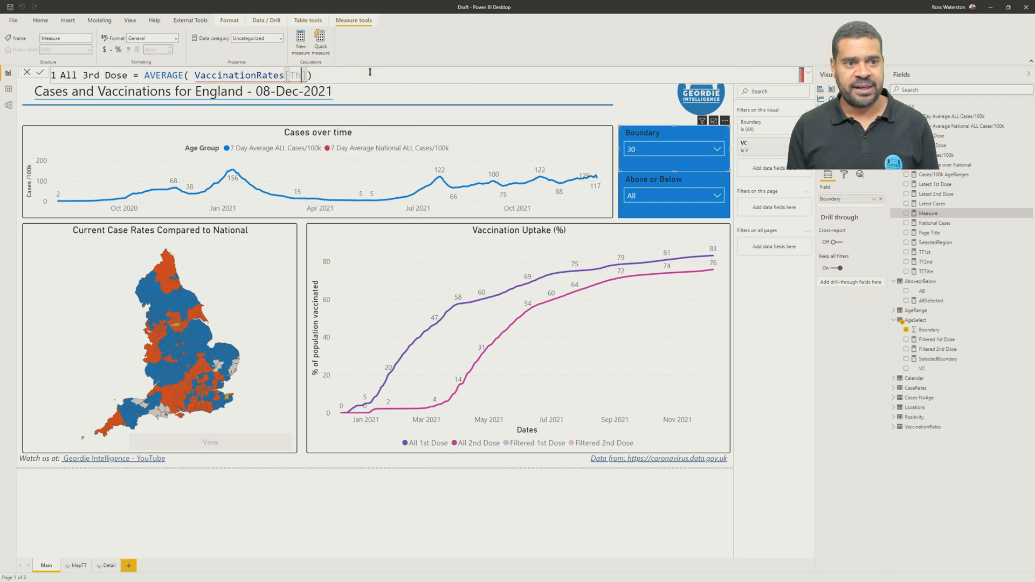
pyautogui.press('BackSpace')
pyautogui.press('BackSpace')
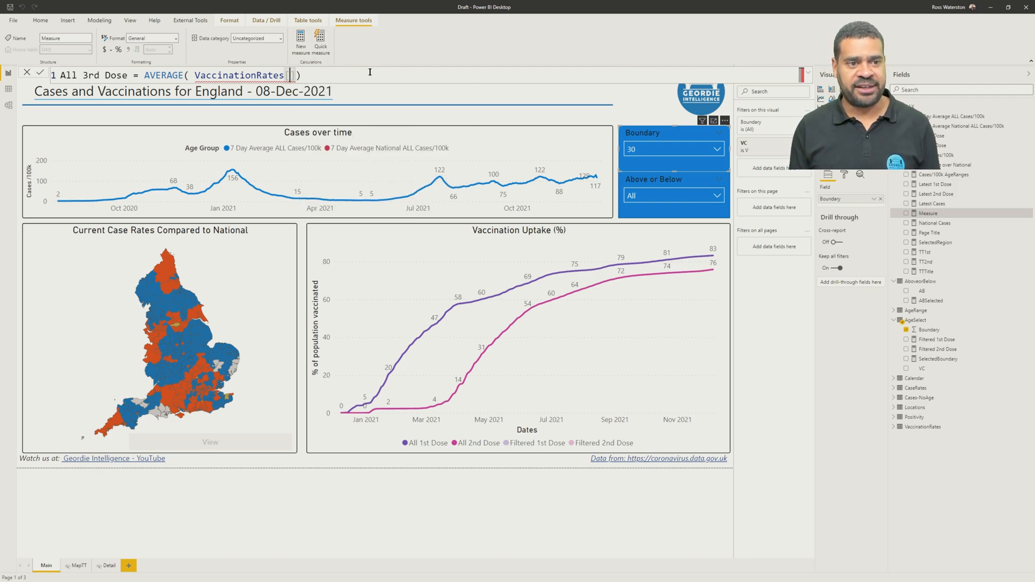
pyautogui.write('Thi')
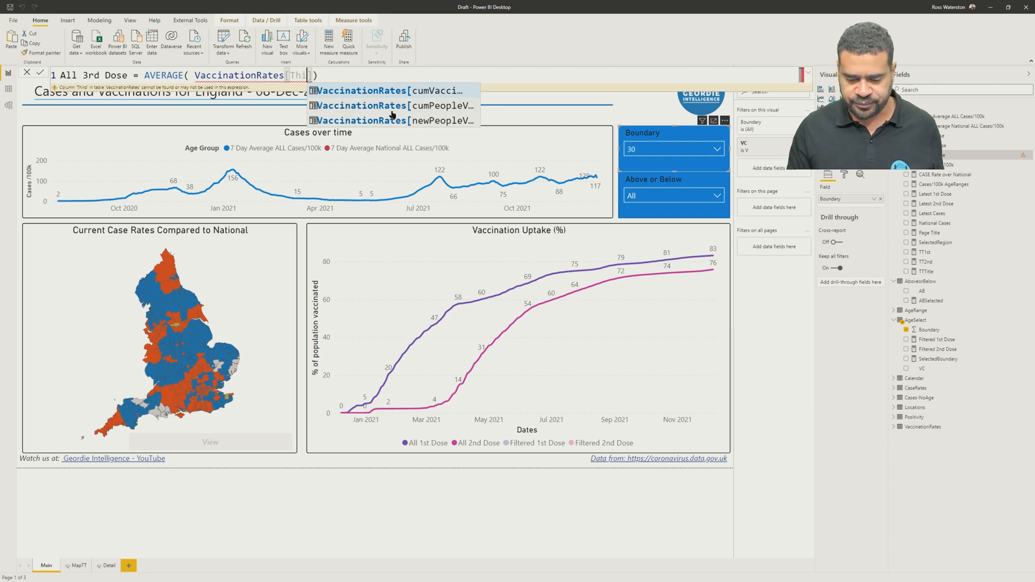
pyautogui.click(444, 90)
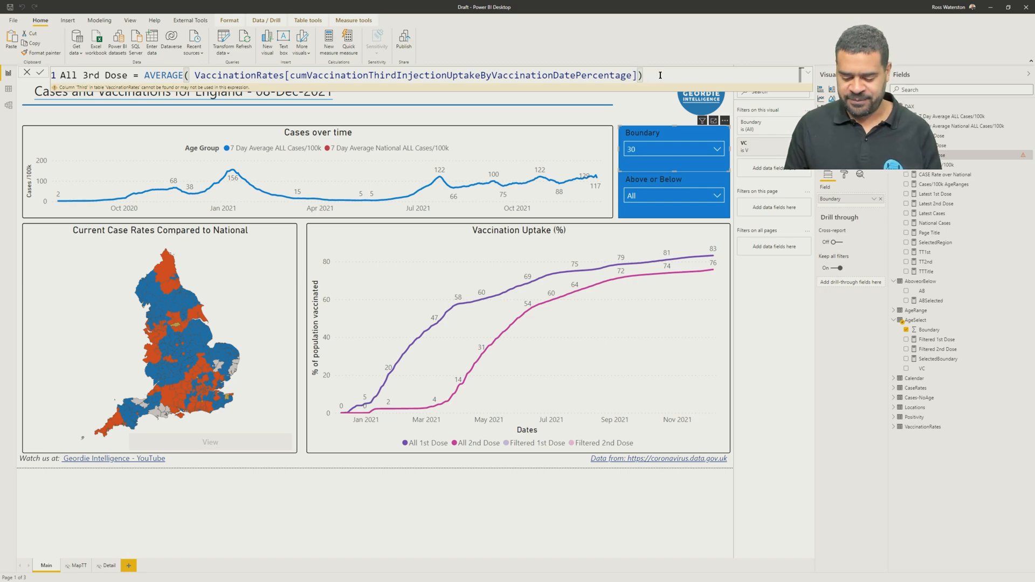
pyautogui.press('Return')
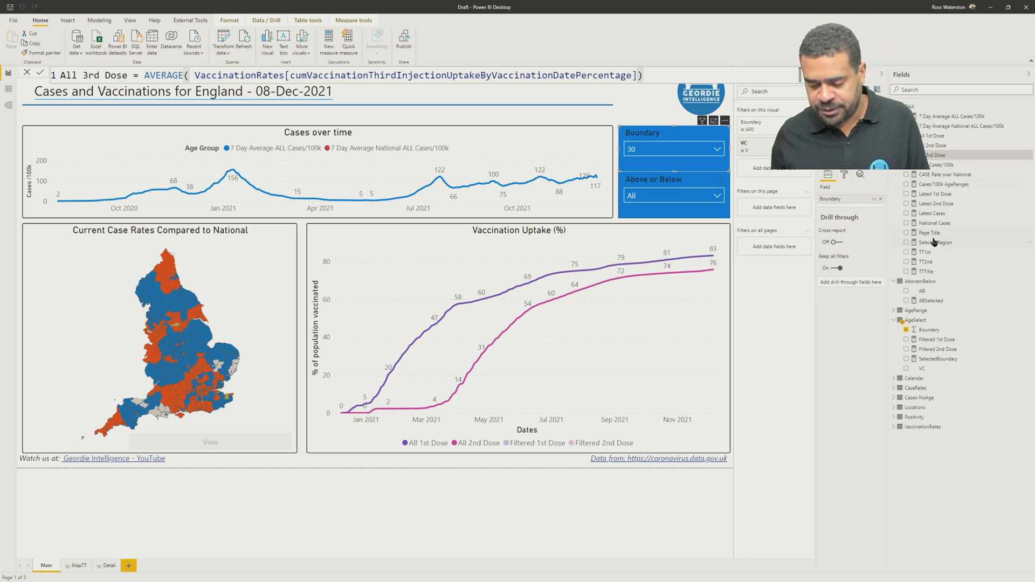
# Create a new measure in the AgeSelect table from a copy of the Filtered 2nd Dose formula and name it Filtered 3Rd Dose.
pyautogui.click(940, 349)
pyautogui.click(447, 237)
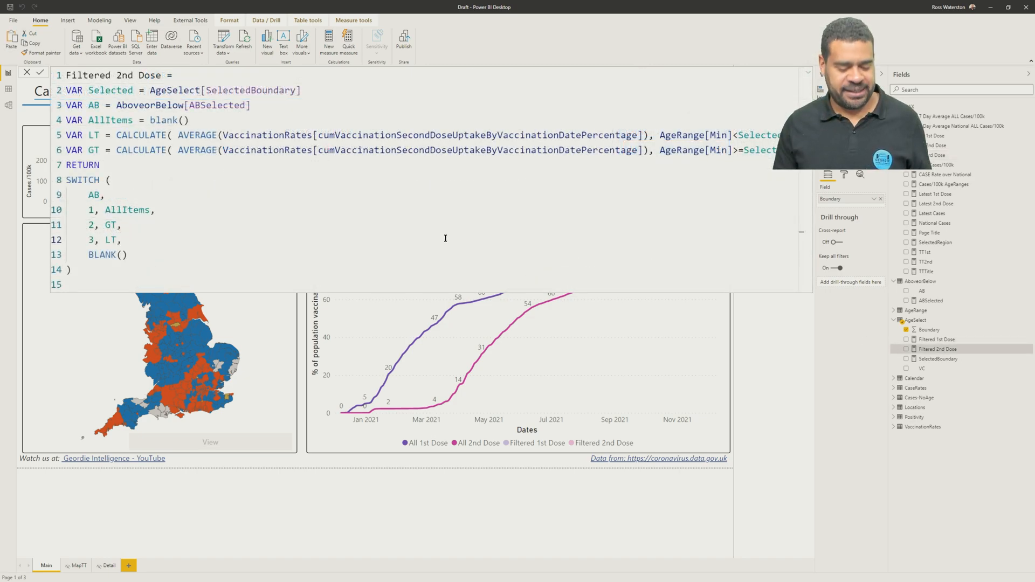
pyautogui.hotkey('ctrl', 'a')
pyautogui.hotkey('ctrl', 'c')
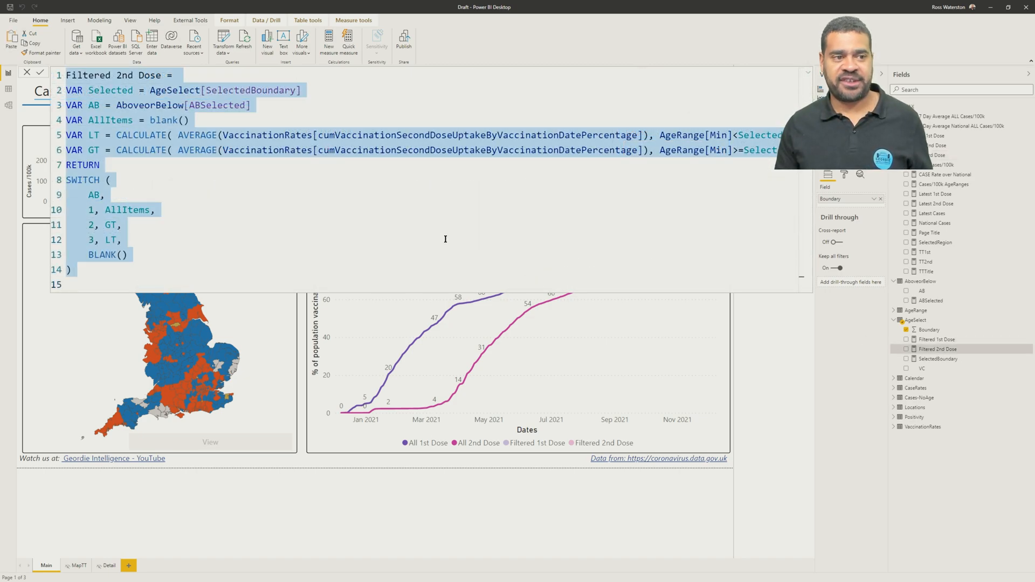
pyautogui.click(328, 47)
pyautogui.click(308, 205)
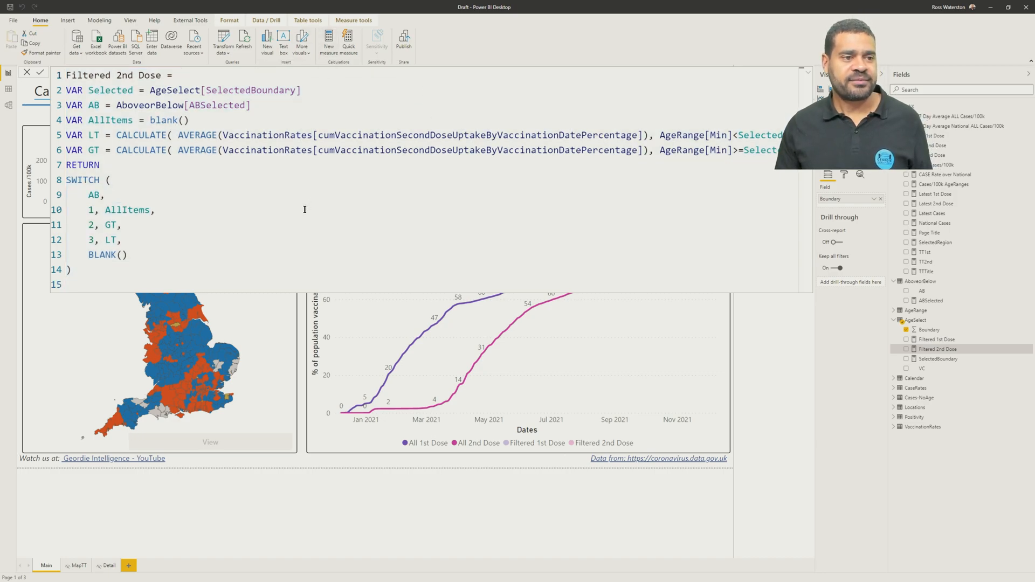
pyautogui.click(329, 40)
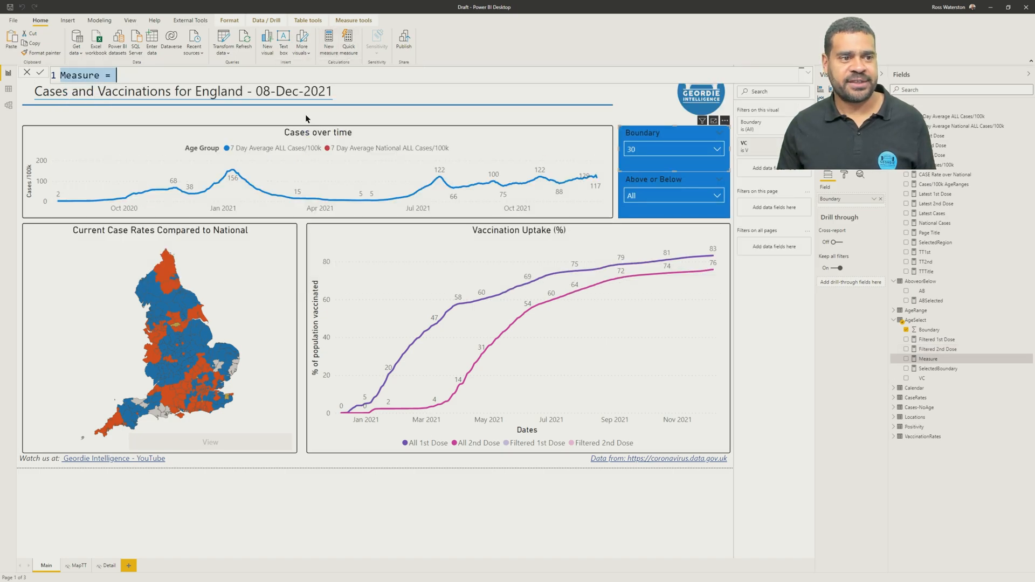
pyautogui.hotkey('ctrl', 'v')
pyautogui.doubleClick(124, 76)
pyautogui.write('3rd')
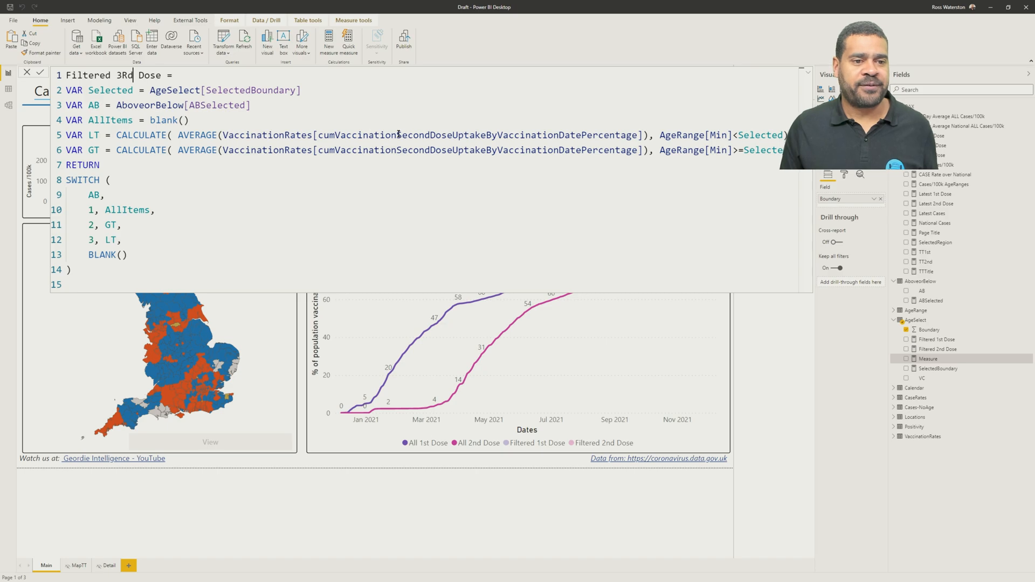
# Try replacing Second with Third in the column names used by the LT and GT variables of Filtered 3Rd Dose.
pyautogui.moveTo(396, 133); pyautogui.dragTo(429, 135)
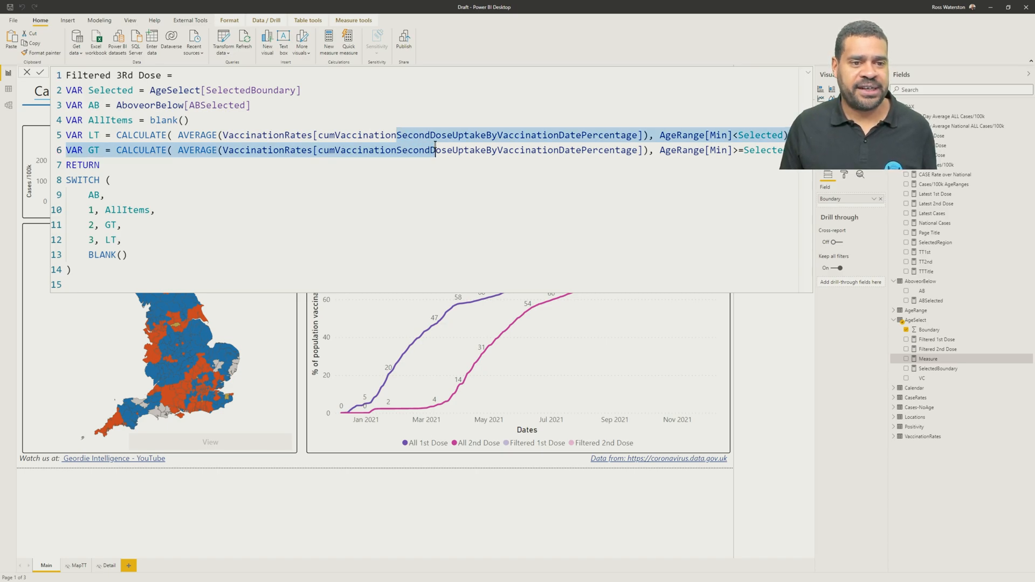
pyautogui.write('Third')
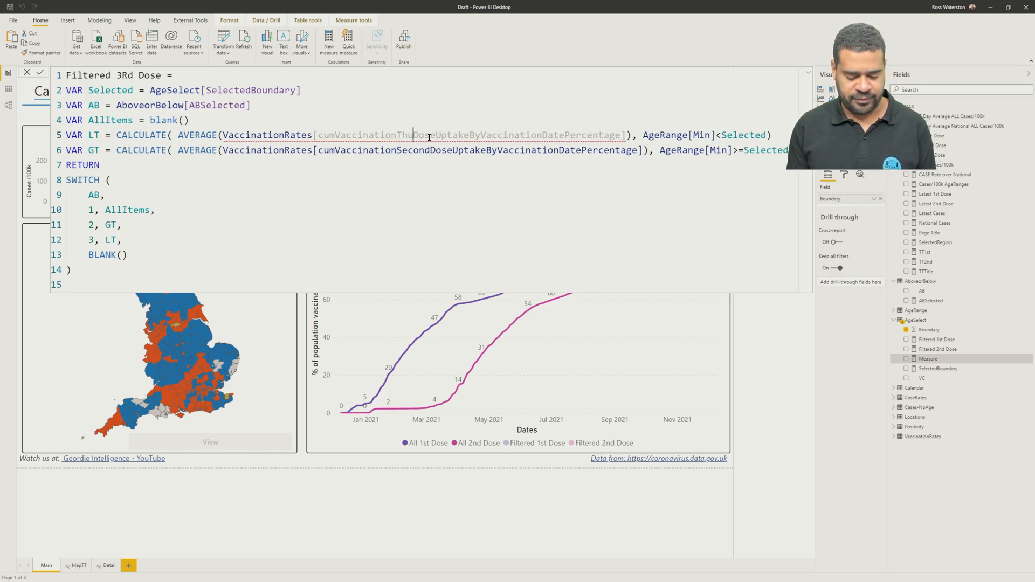
pyautogui.click(412, 150)
pyautogui.moveTo(397, 150); pyautogui.dragTo(430, 152)
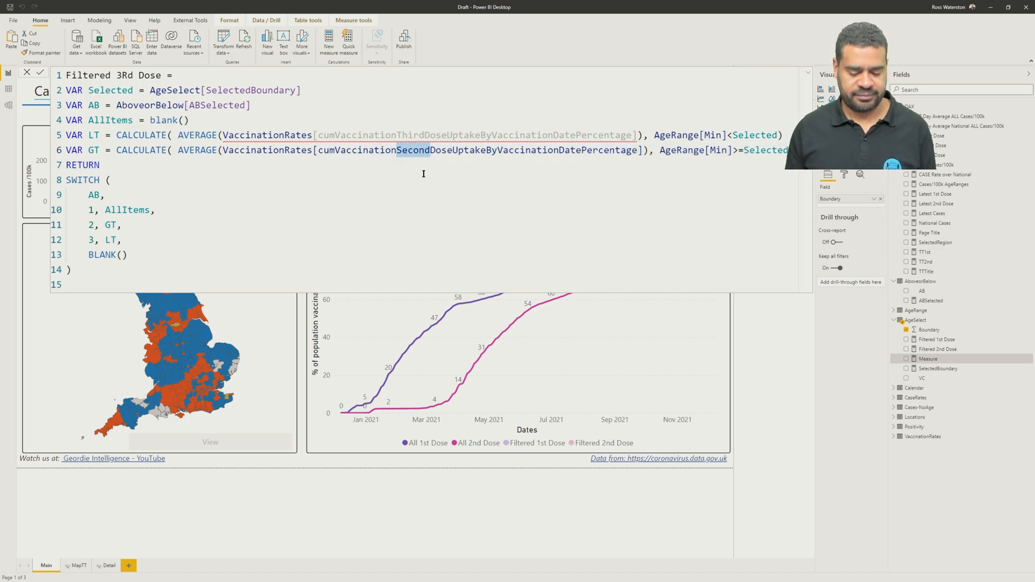
pyautogui.write('Third')
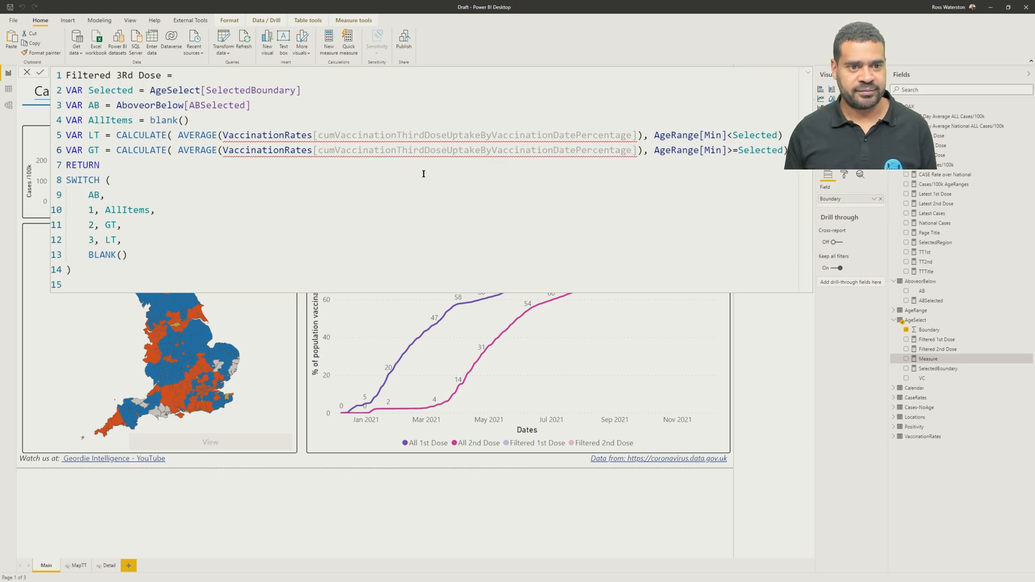
# Replace the averaged column in both the LT and GT variables with VaccinationRates[cumVaccinationThirdInjectionUptakeByVaccinationDatePercentage].
pyautogui.doubleClick(405, 152)
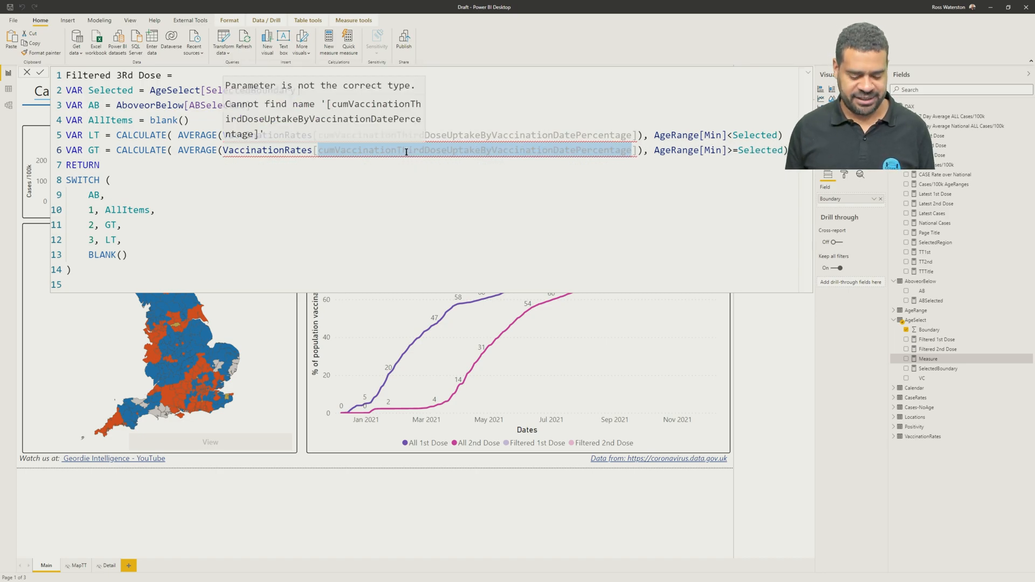
pyautogui.write('Thi')
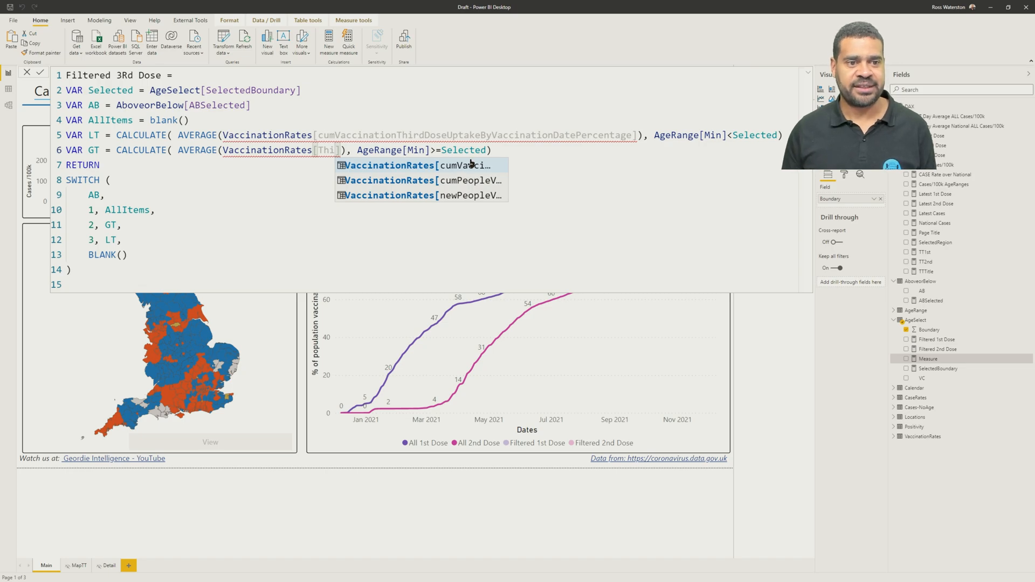
pyautogui.click(448, 163)
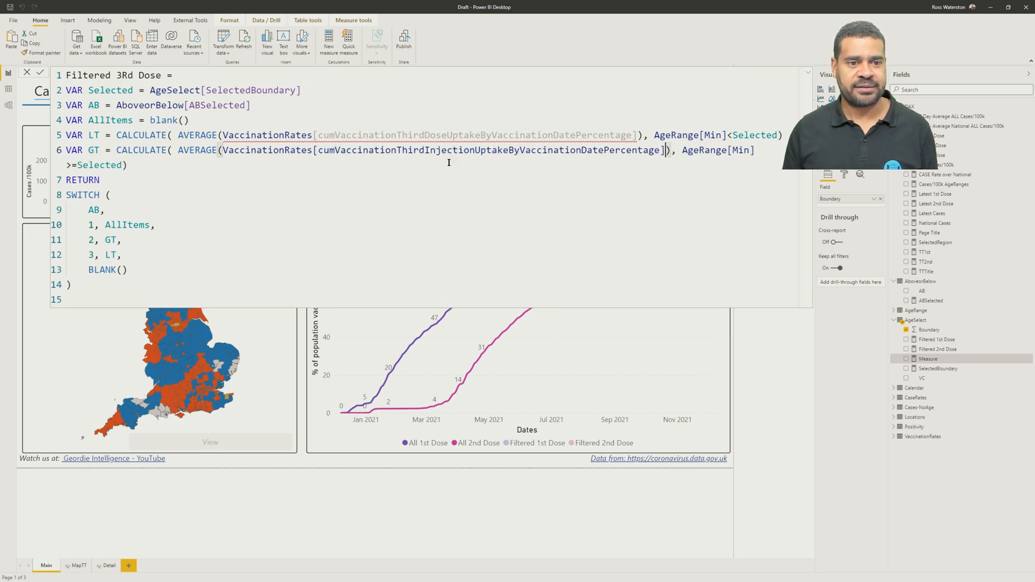
pyautogui.doubleClick(428, 139)
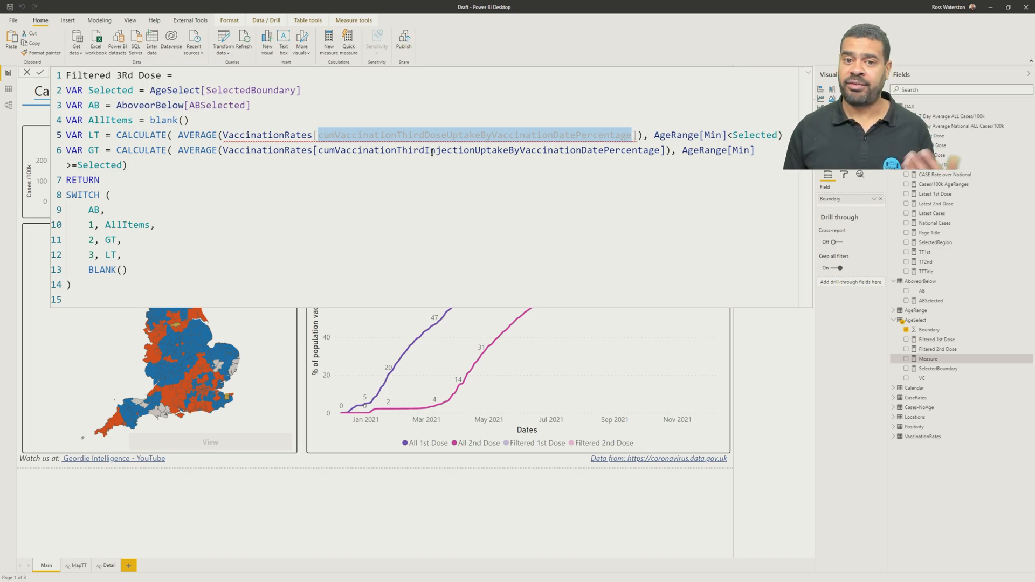
pyautogui.write('C')
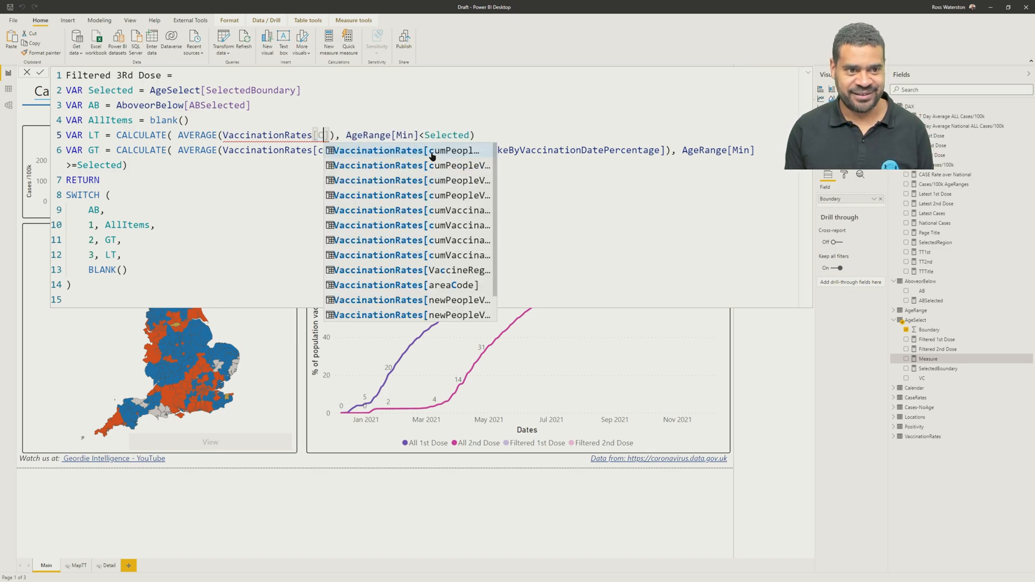
pyautogui.press('BackSpace')
pyautogui.write('Thi')
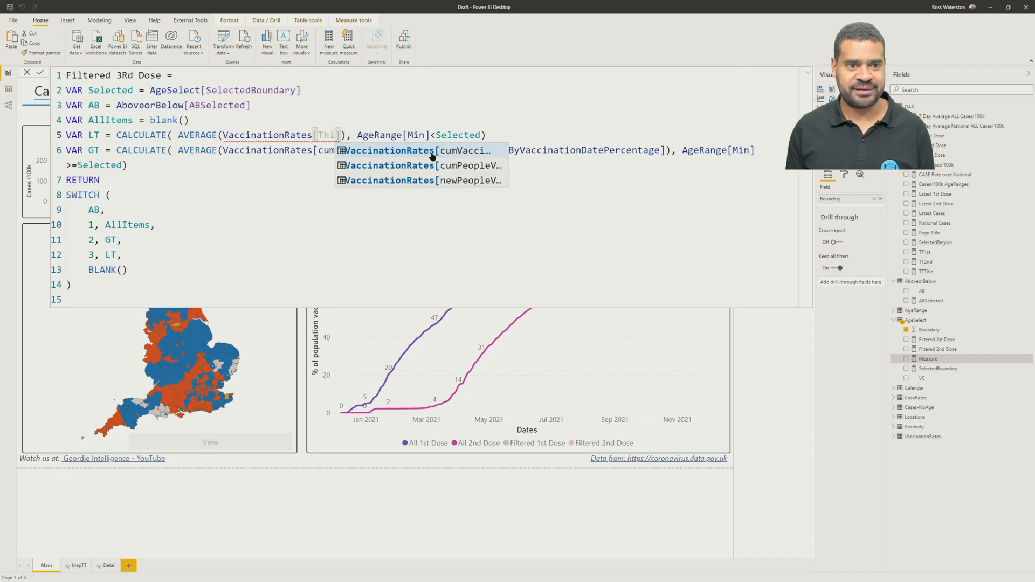
pyautogui.click(432, 156)
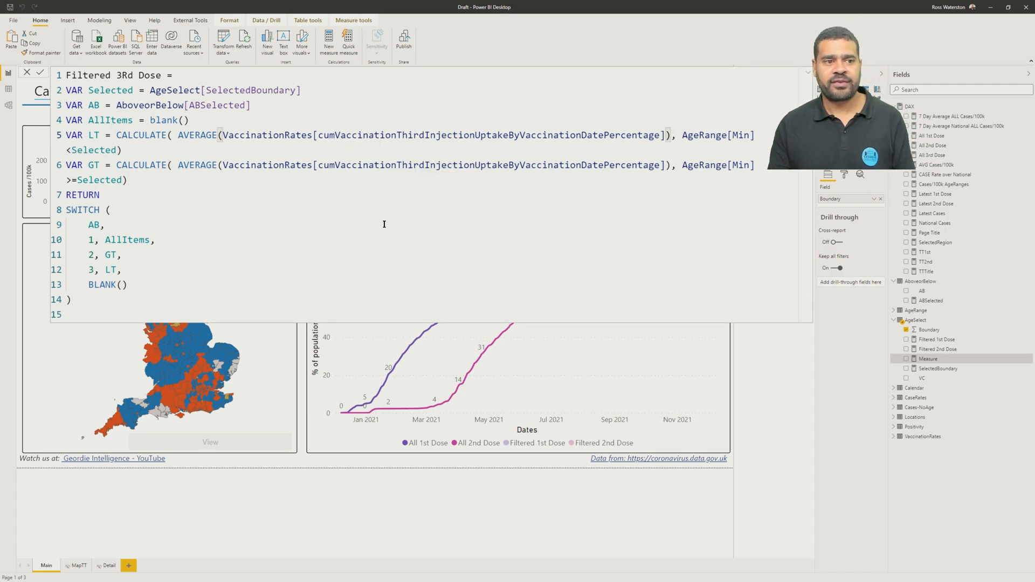
# Correct the measure name to Filtered 3rd Dose, commit the formula and collapse the formula editor.
pyautogui.click(127, 75)
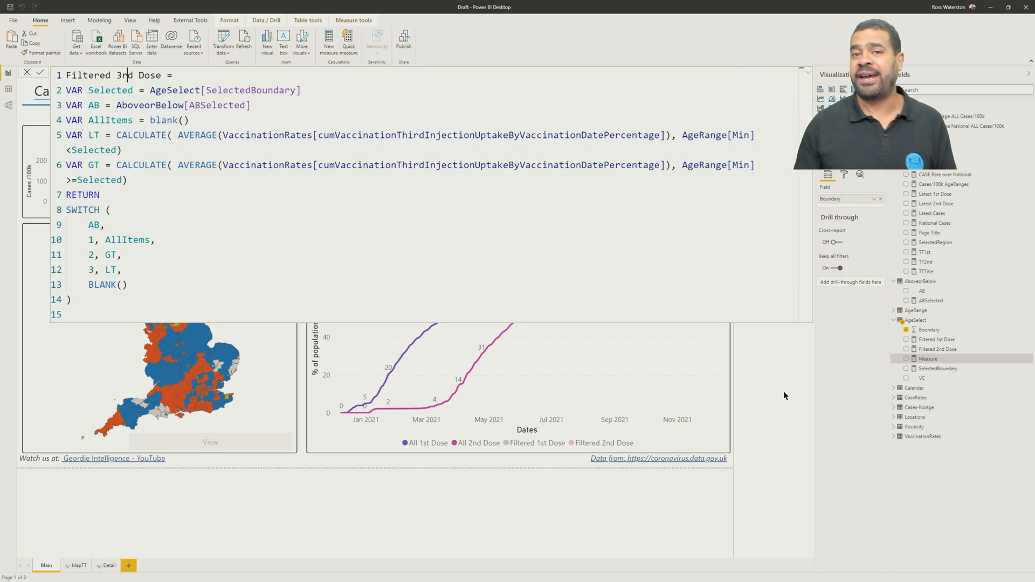
pyautogui.press('Return')
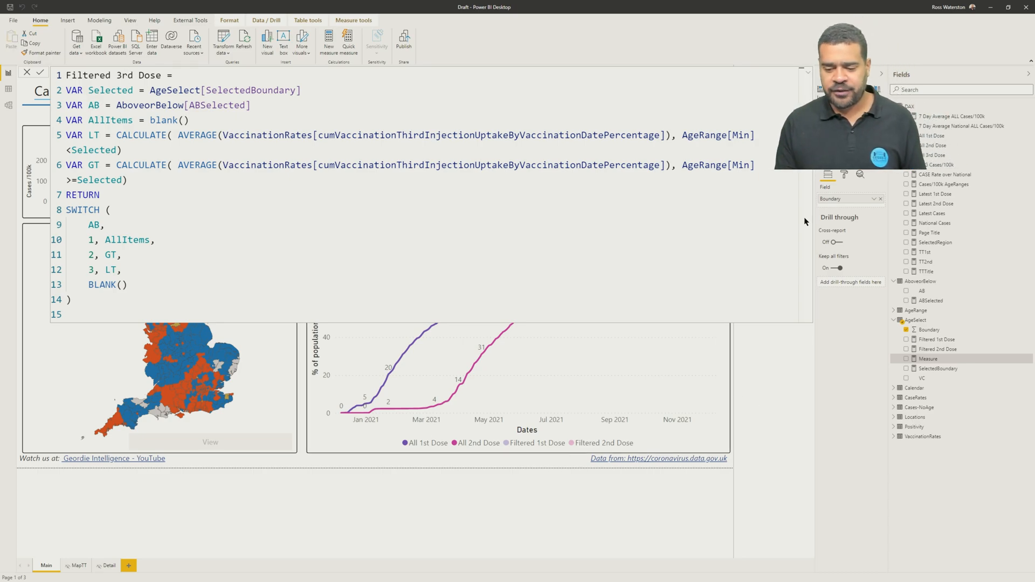
pyautogui.click(807, 71)
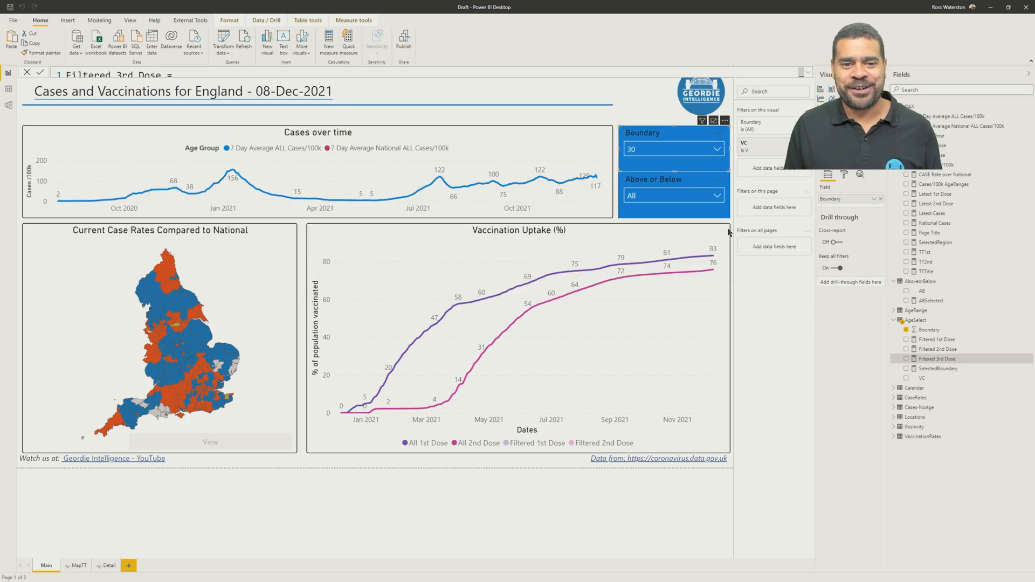
# Add All 3rd Dose and Filtered 3rd Dose to the Vaccination Uptake chart's values, each below its matching 2nd Dose measure.
pyautogui.click(723, 340)
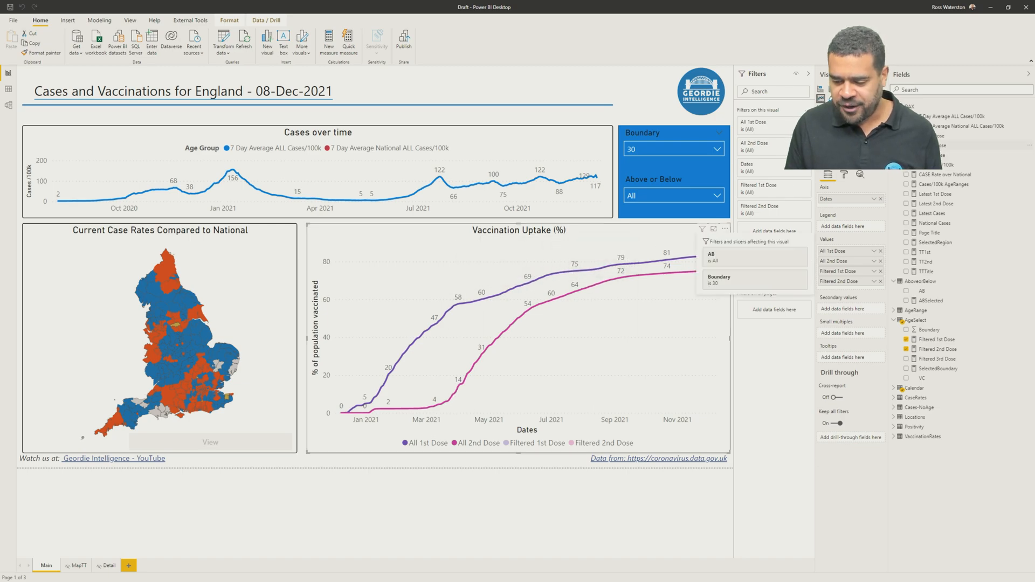
pyautogui.moveTo(950, 137); pyautogui.dragTo(870, 266)
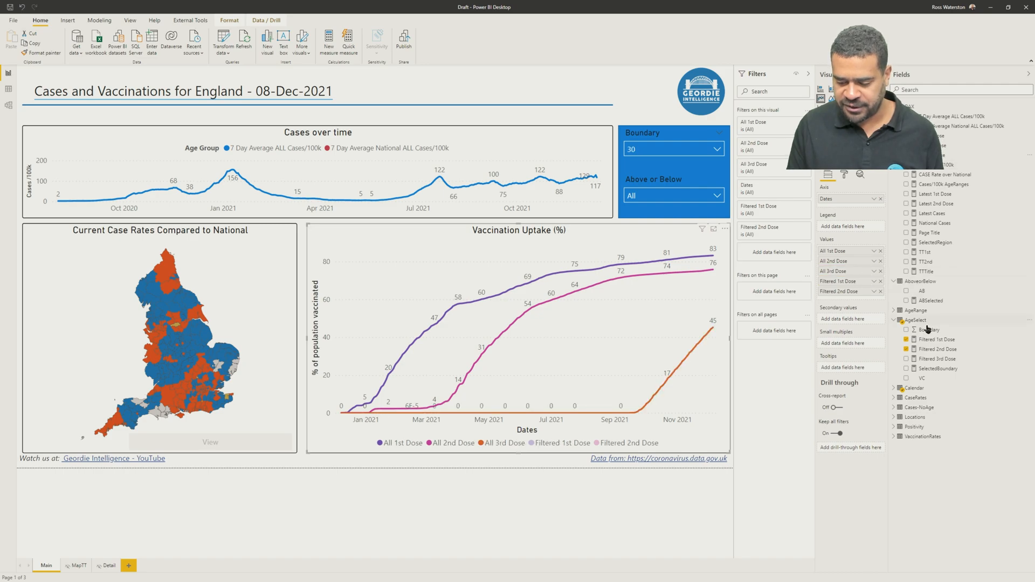
pyautogui.moveTo(927, 356); pyautogui.dragTo(862, 299)
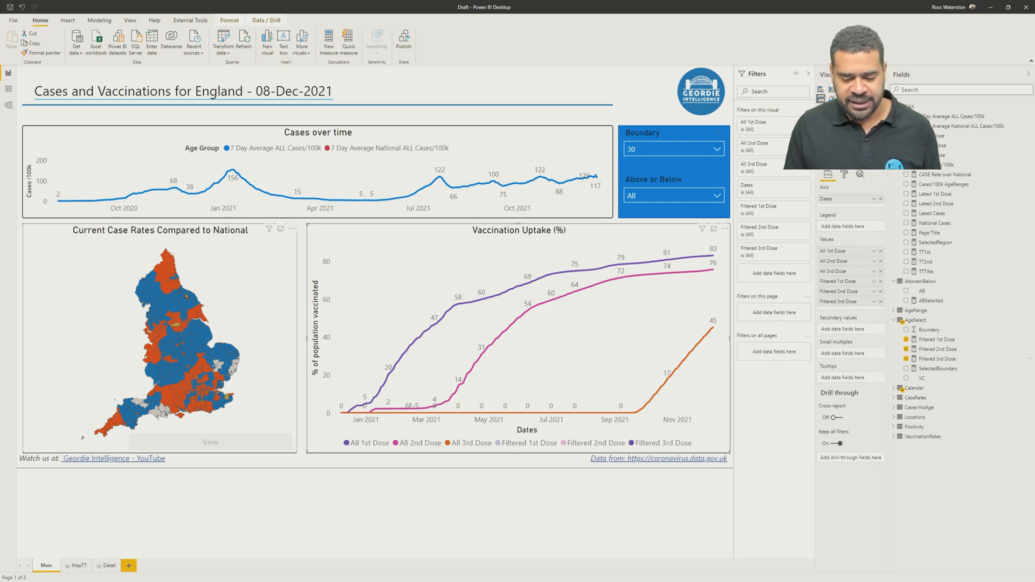
# Filter the report by County Durham, Northumberland and North Tyneside in turn on the map, and set the Above or Below slicer to Below.
pyautogui.click(168, 288)
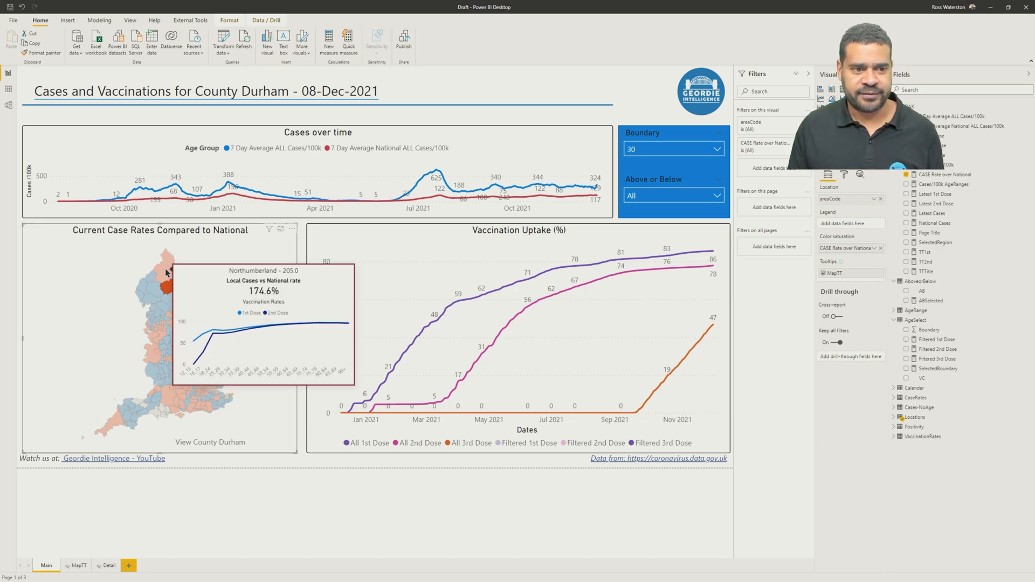
pyautogui.click(167, 272)
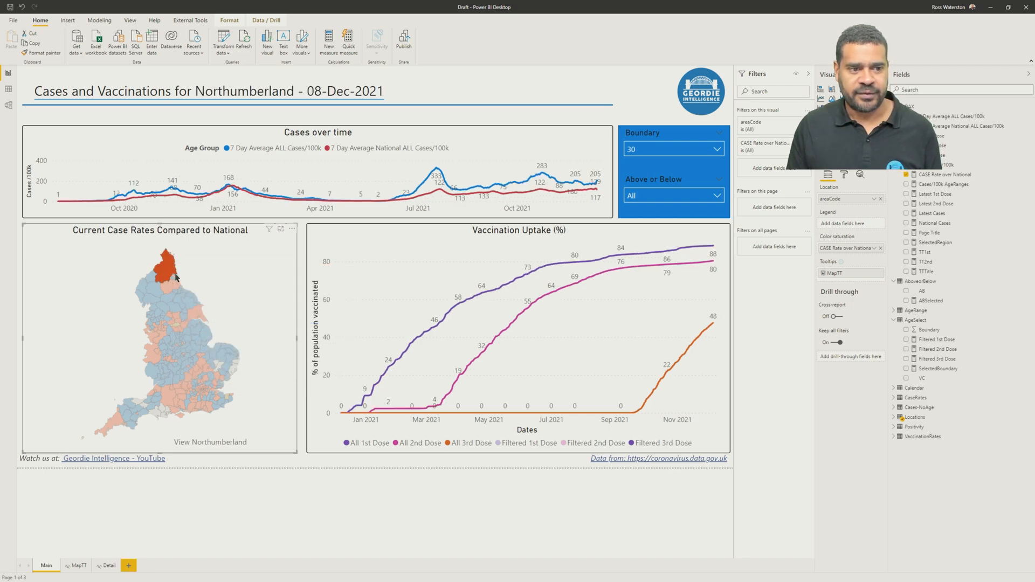
pyautogui.click(177, 278)
pyautogui.click(666, 196)
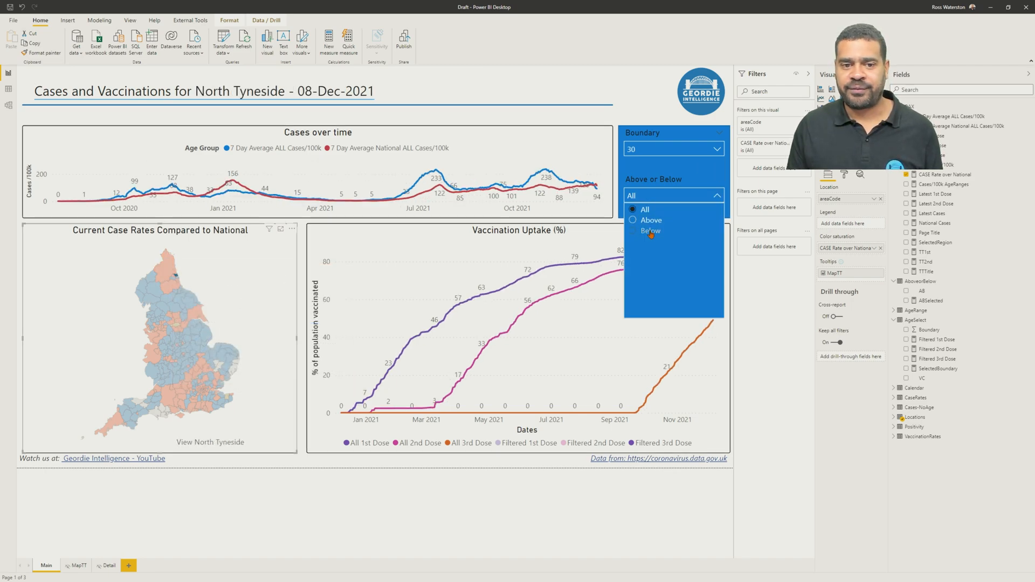
pyautogui.click(651, 232)
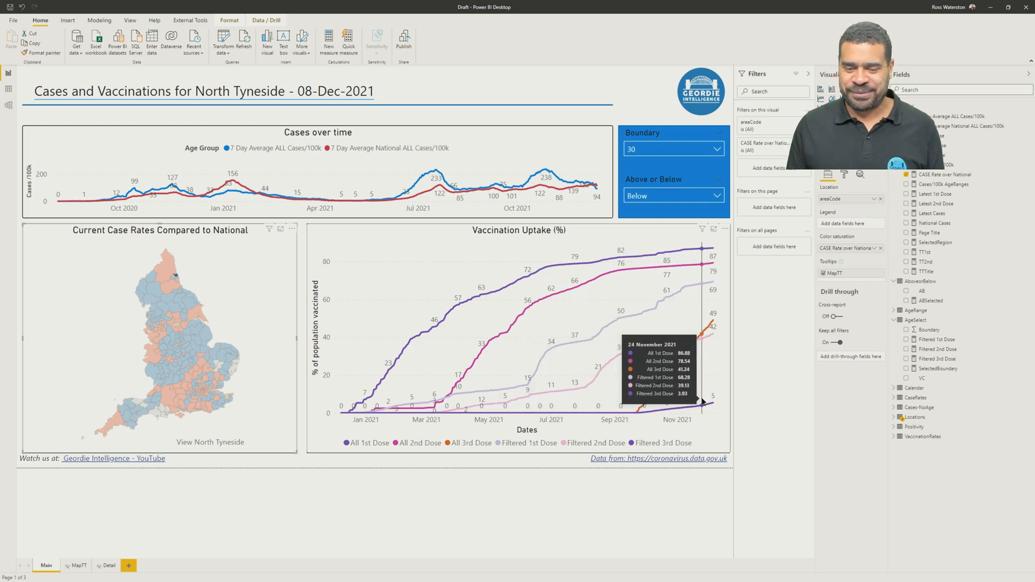
# Set the Filtered 3rd Dose line in the Vaccination Uptake chart to a light tint of the All 3rd Dose orange.
pyautogui.click(844, 174)
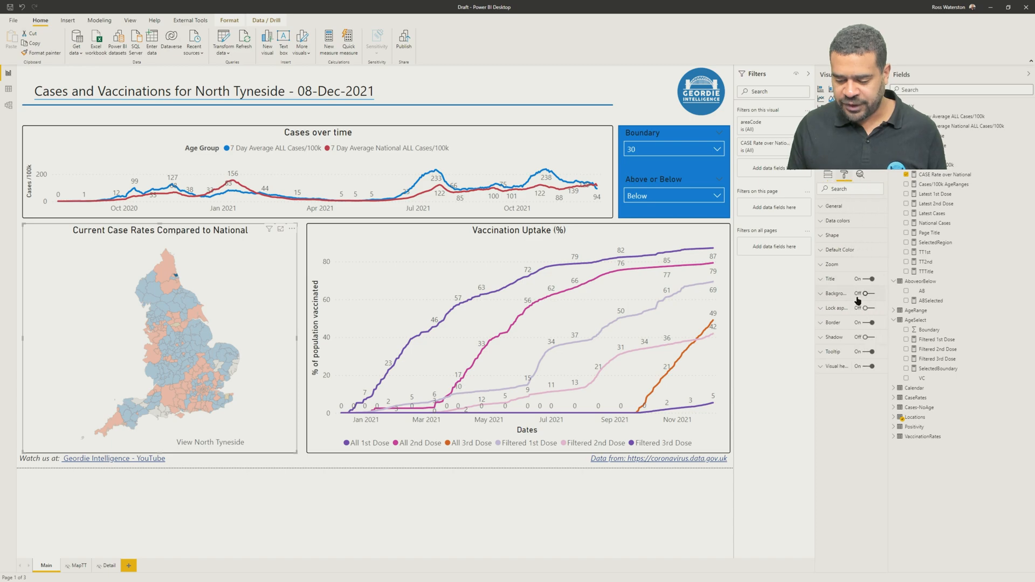
pyautogui.click(347, 226)
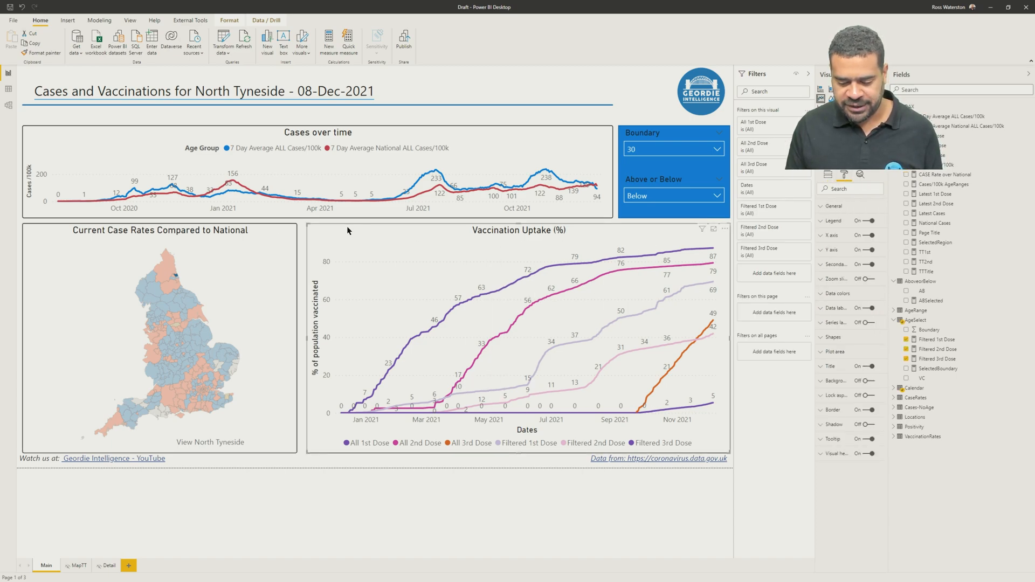
pyautogui.click(830, 295)
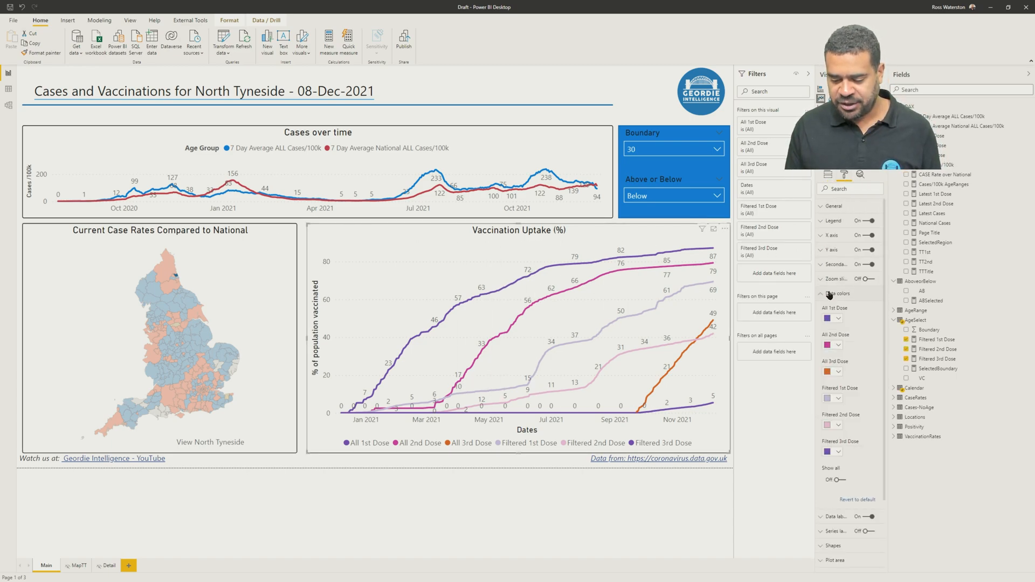
pyautogui.click(837, 370)
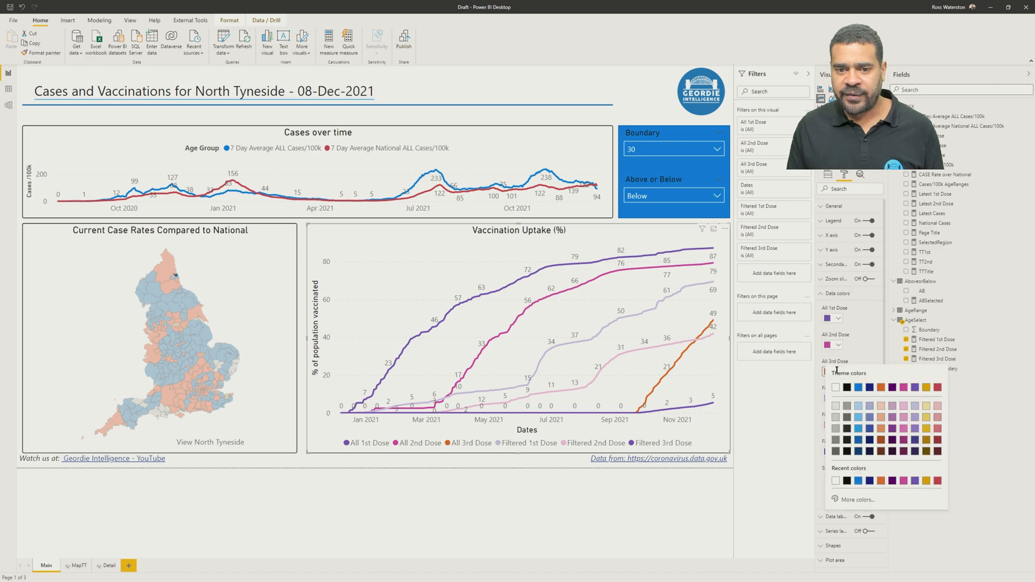
pyautogui.click(862, 354)
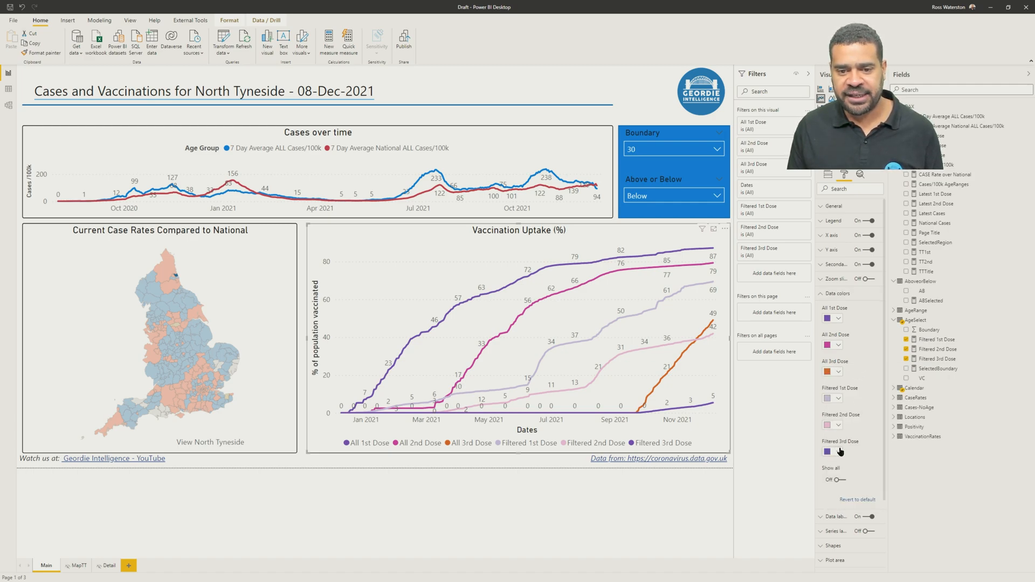
pyautogui.click(838, 451)
pyautogui.click(880, 341)
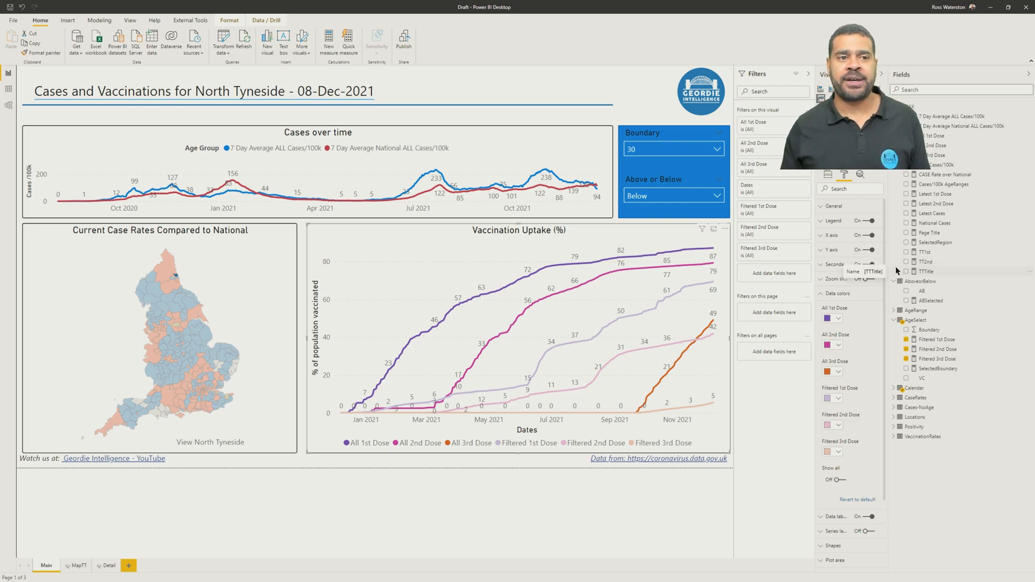
pyautogui.click(403, 38)
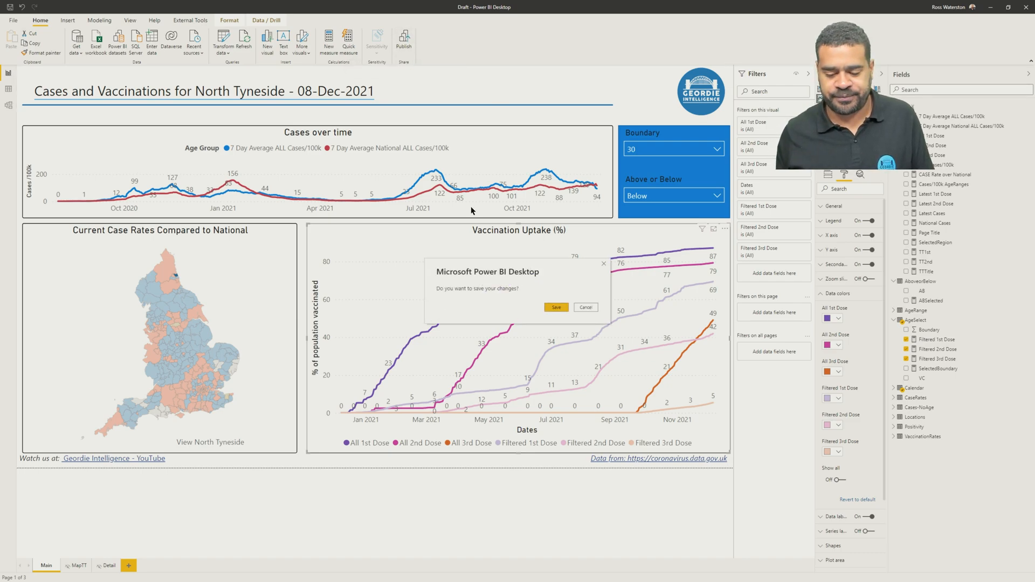
pyautogui.click(555, 307)
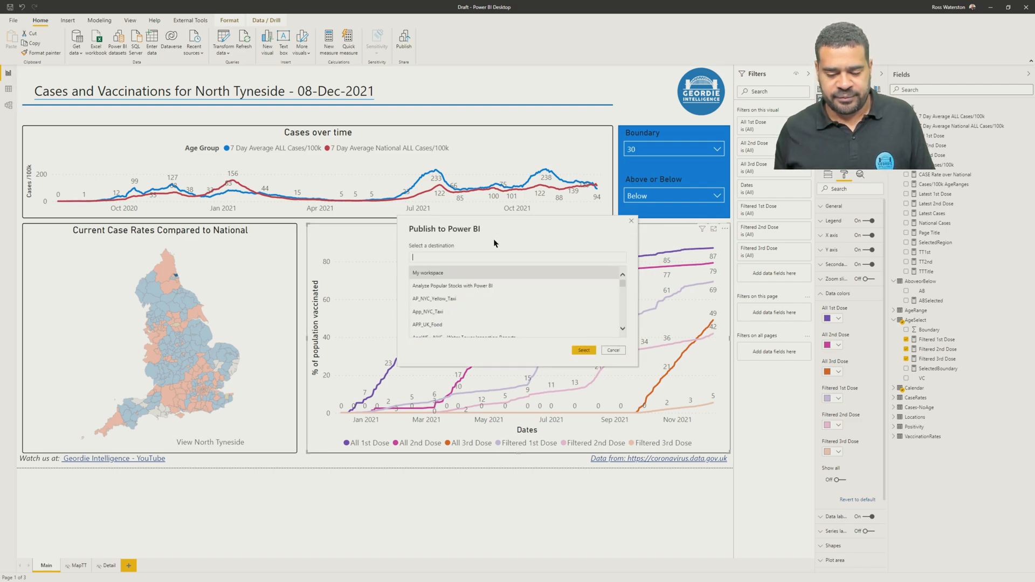
pyautogui.scroll(-3, 482, 273)
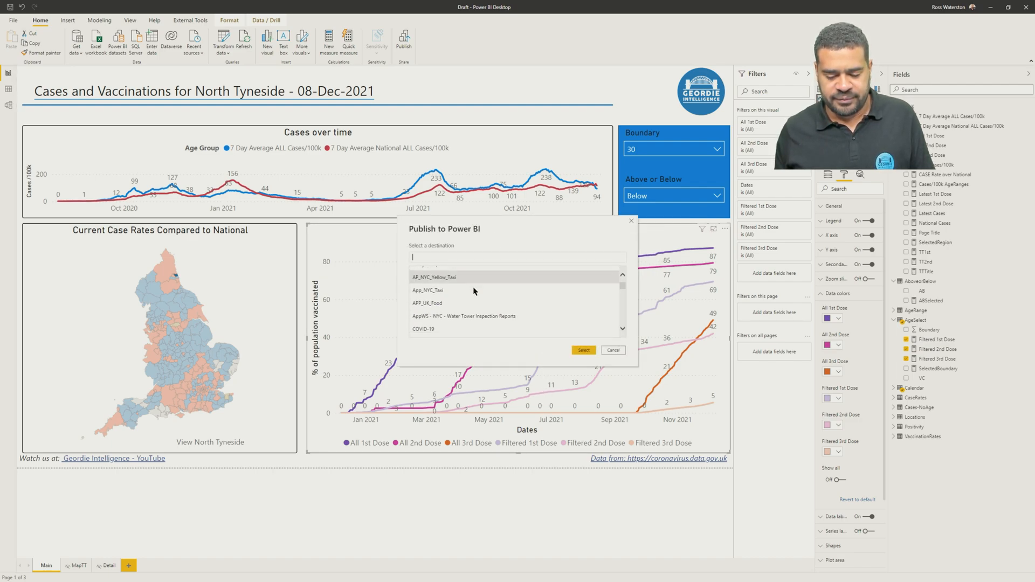
pyautogui.click(614, 351)
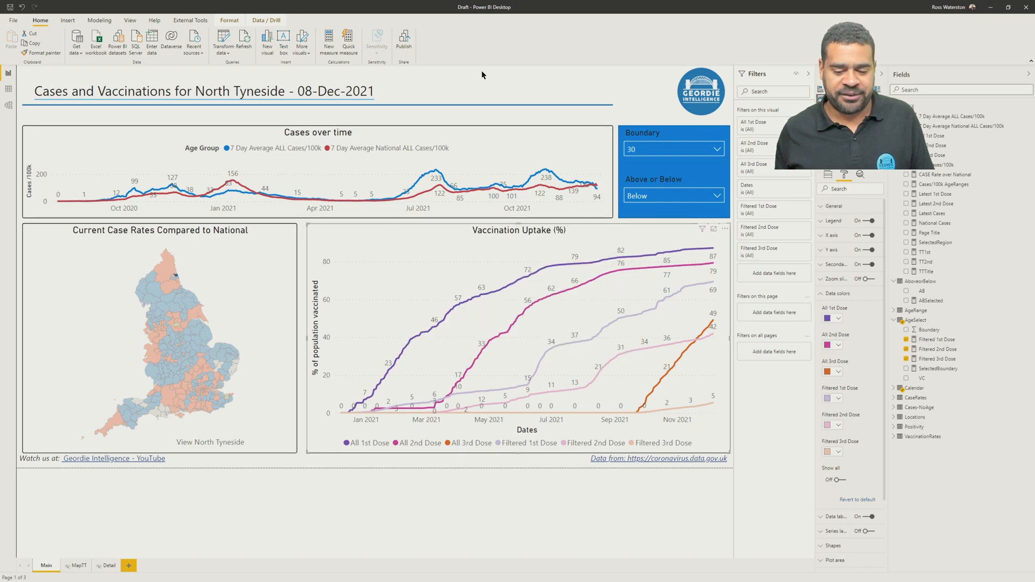
# Clear the North Tyneside selection on the map so the report covers all of England, and select the Vaccination Uptake chart.
pyautogui.click(624, 111)
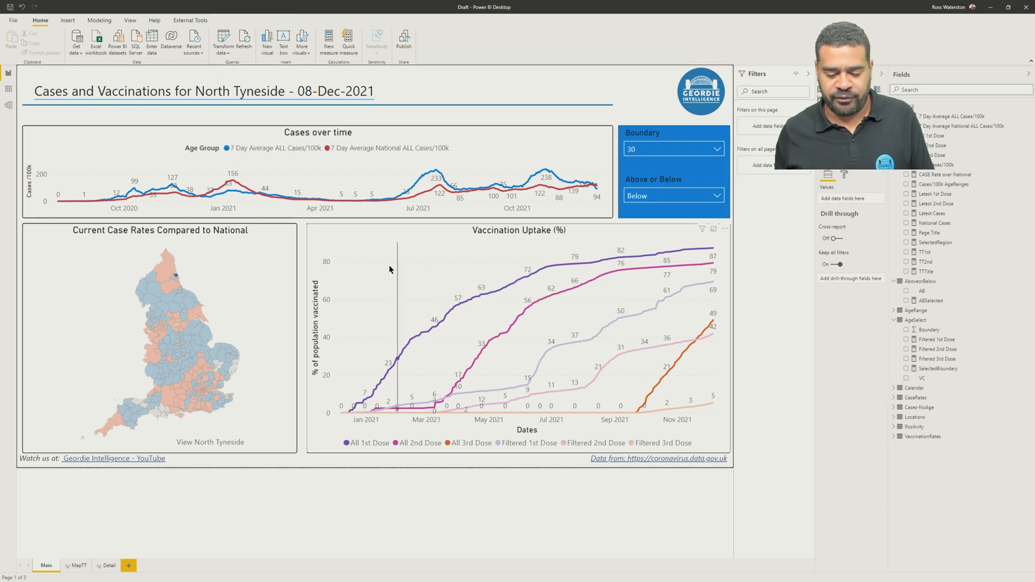
pyautogui.click(228, 271)
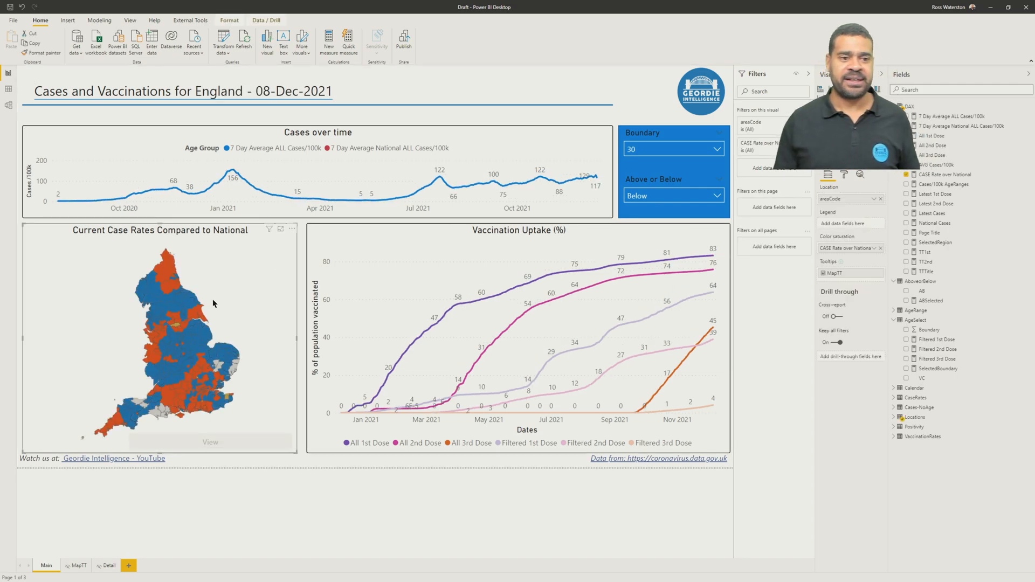
pyautogui.click(365, 289)
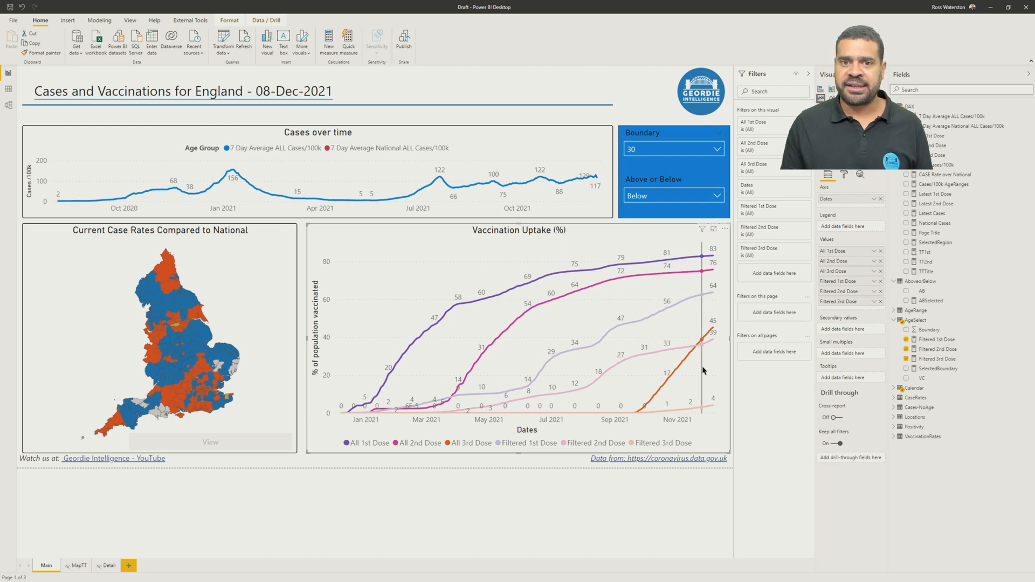
# Save and publish the report to the COVID-19 workspace, replacing the existing Draft dataset, and open the published report in the Power BI service.
pyautogui.click(402, 42)
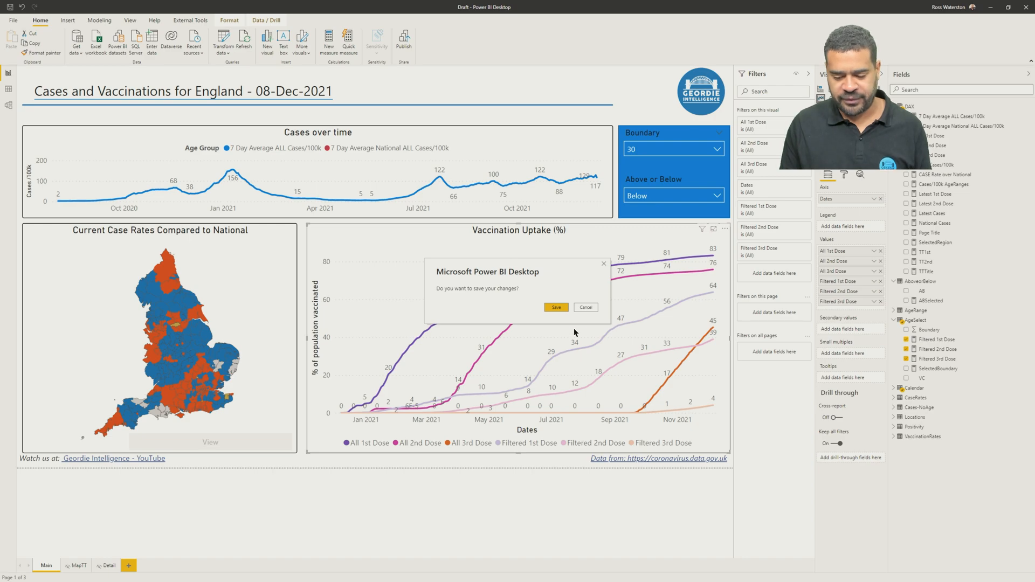
pyautogui.click(555, 306)
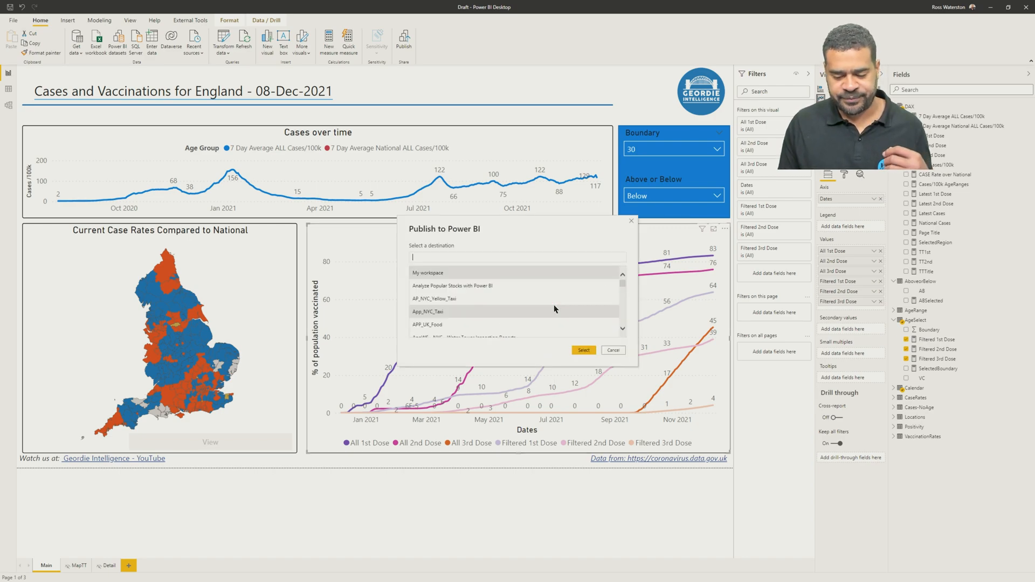
pyautogui.scroll(-2, 552, 309)
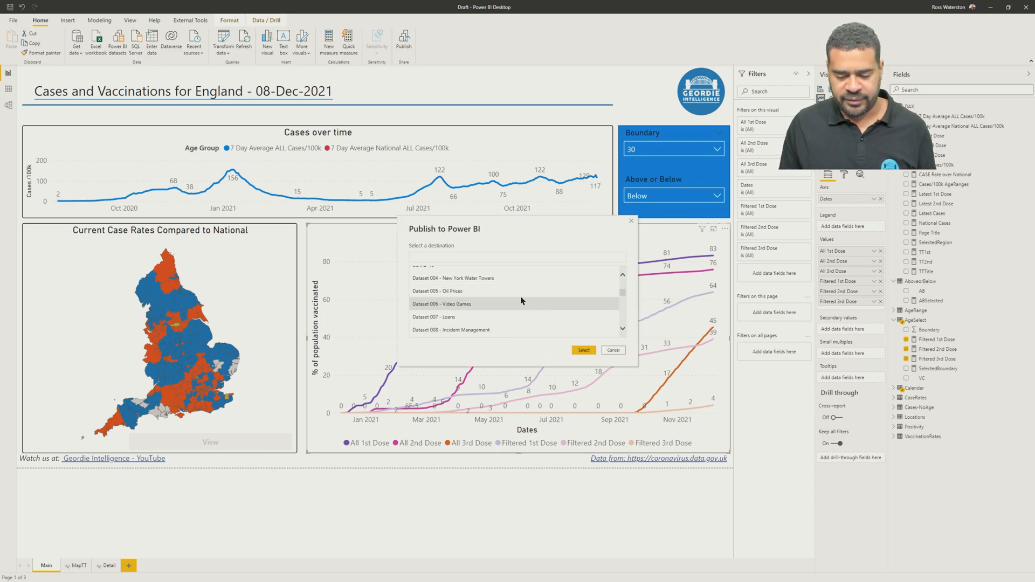
pyautogui.scroll(-2, 542, 302)
pyautogui.click(461, 286)
pyautogui.click(585, 350)
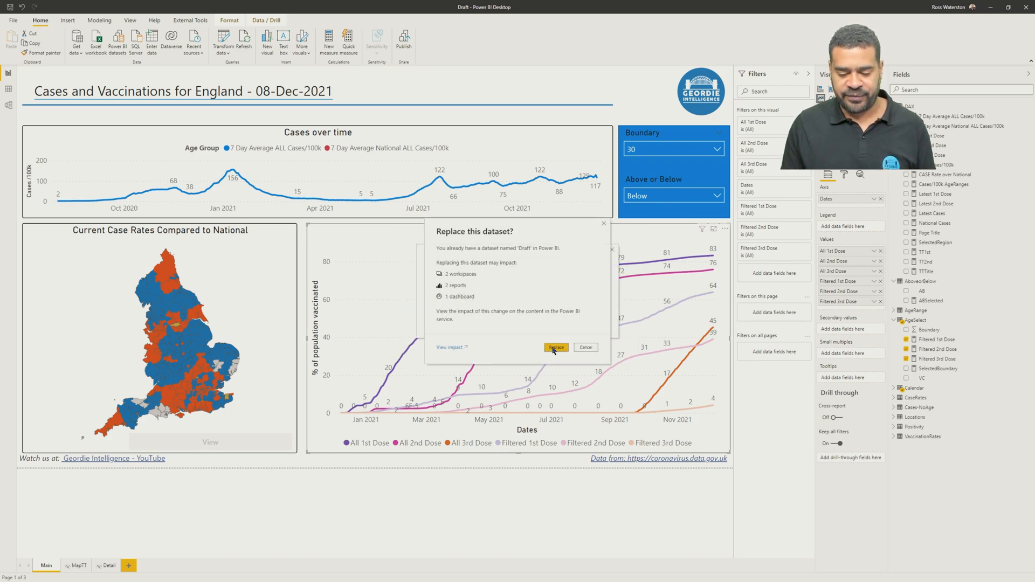
pyautogui.click(558, 348)
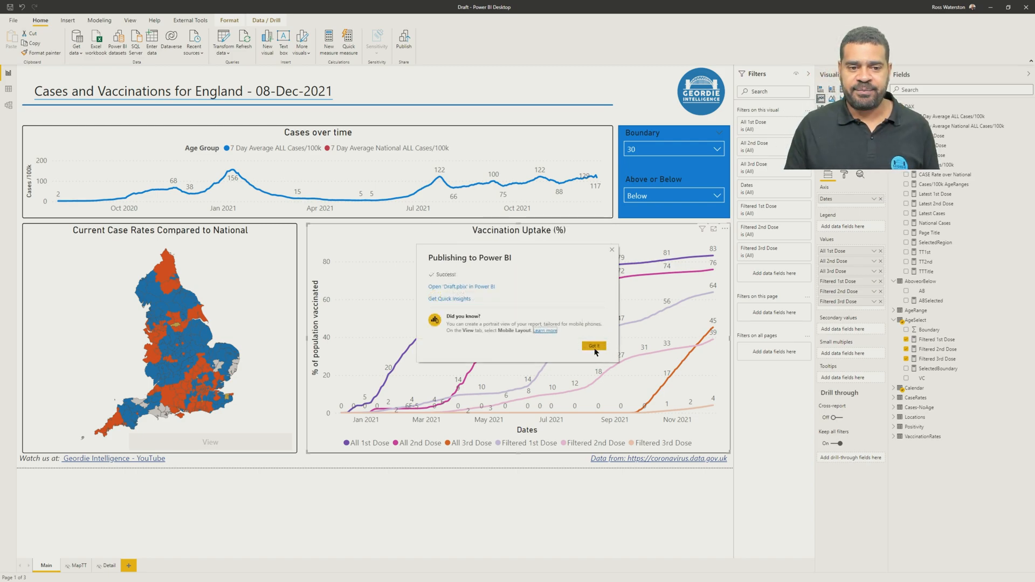
pyautogui.click(461, 291)
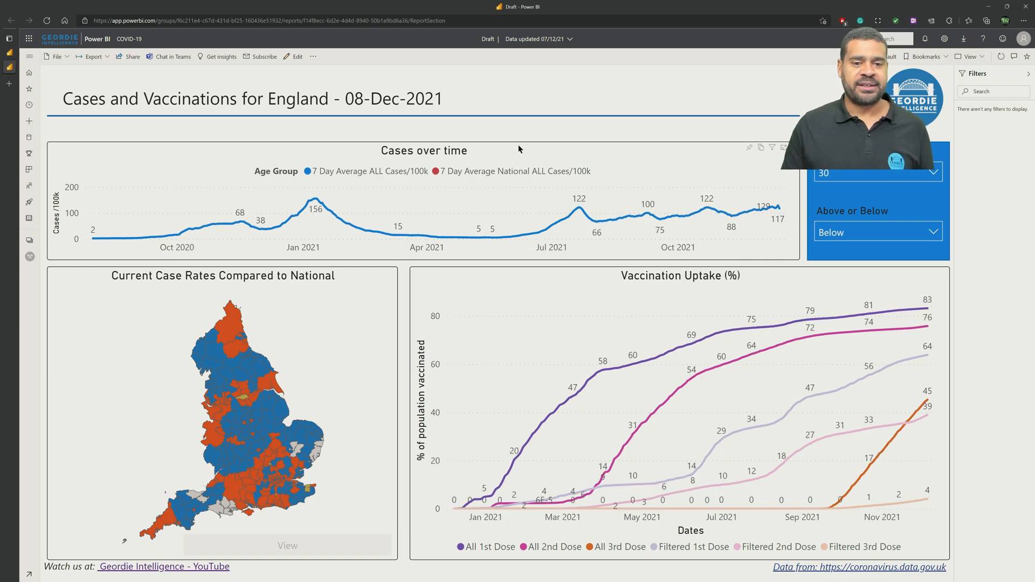
# Find the Draft report of the COVID-19 workspace among the admin portal's embed codes and open its public web view.
pyautogui.click(944, 39)
pyautogui.click(916, 72)
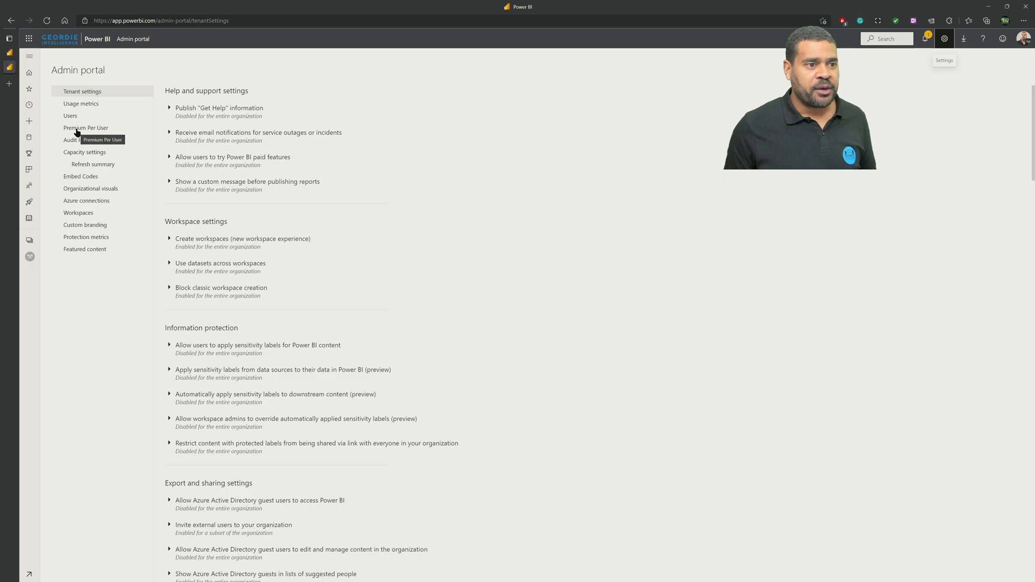
pyautogui.click(79, 177)
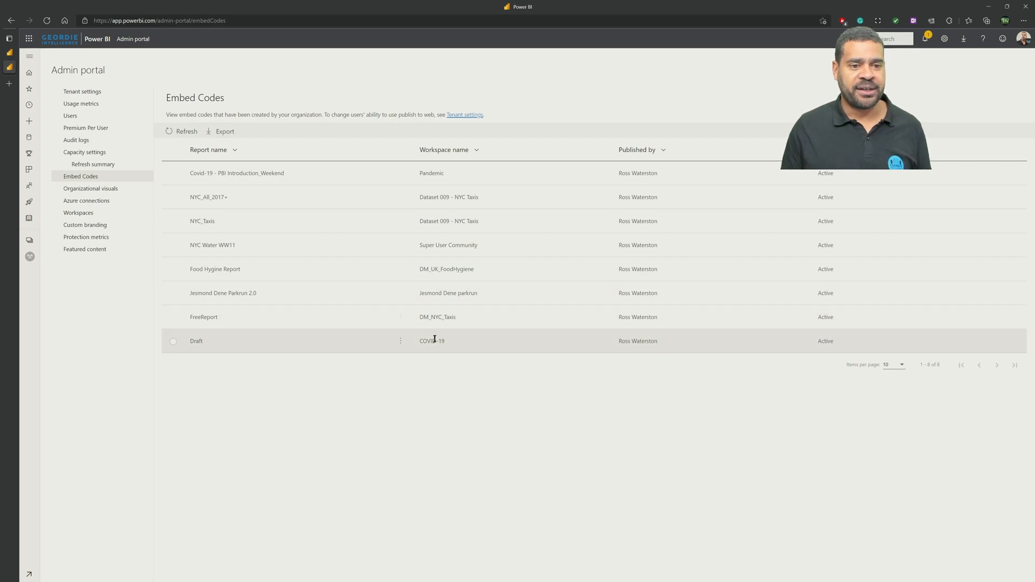
pyautogui.click(400, 342)
pyautogui.click(416, 363)
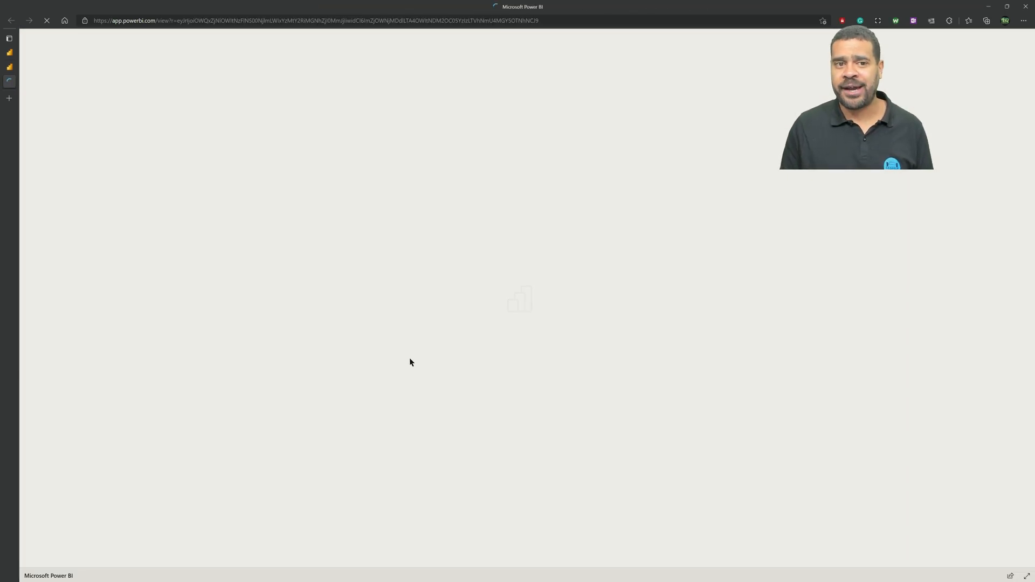